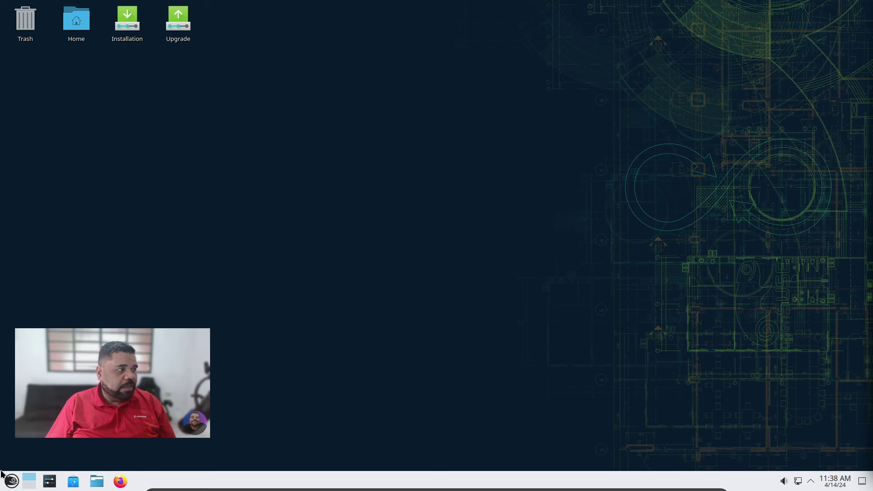
Launch Firefox from the Plasma application launcher, opening the openSUSE Search page.
left_click(11, 481)
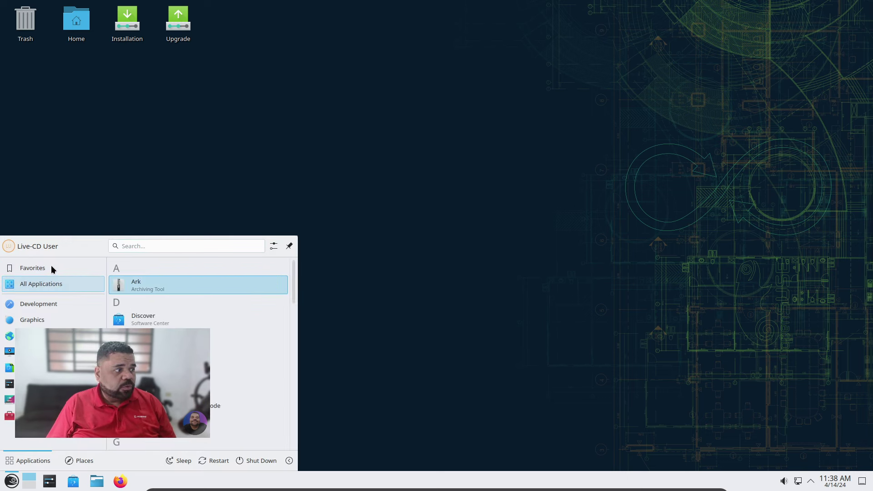
left_click(131, 278)
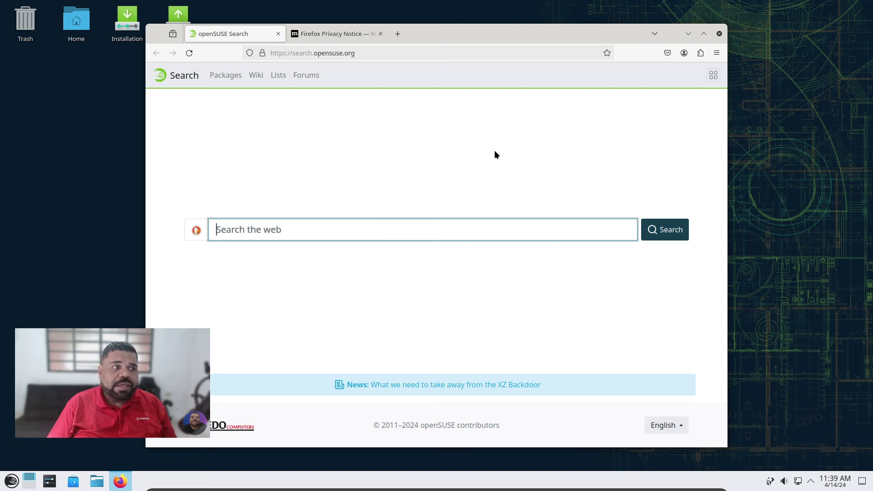
Replace the address with 'opensuse.' and accept the opensuse.org autocompletion.
left_click(335, 54)
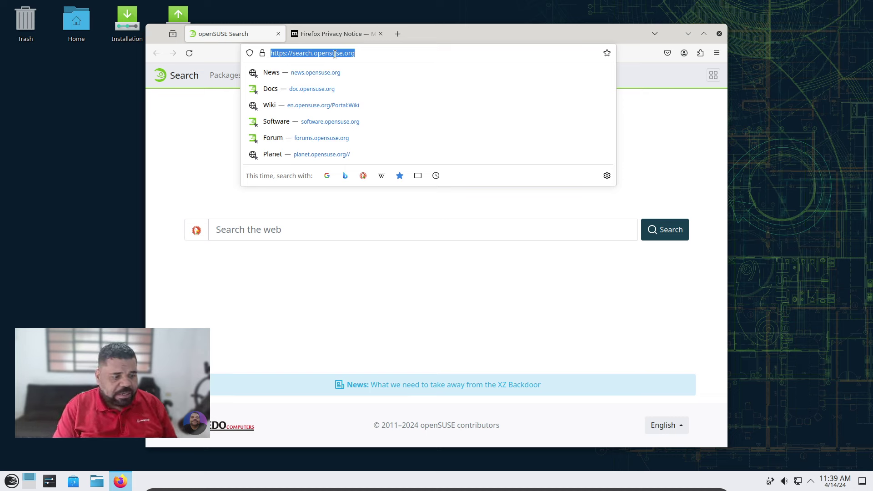
type("opensuse.org/")
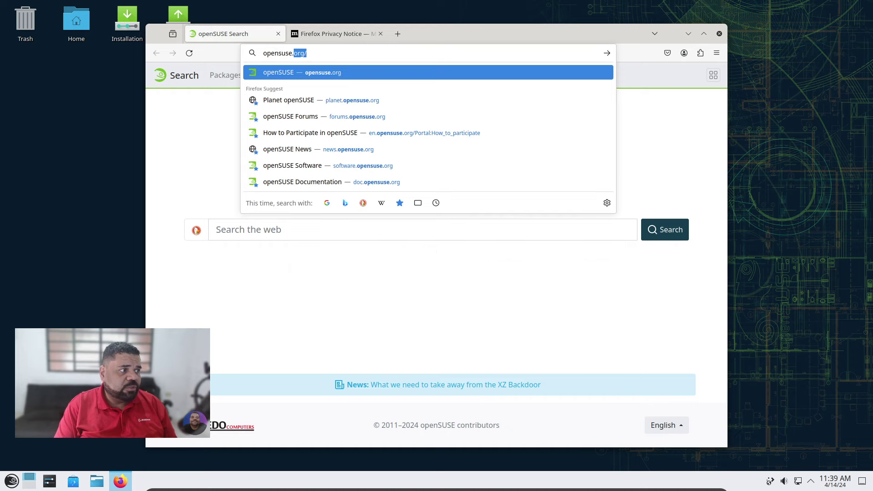
key("Return")
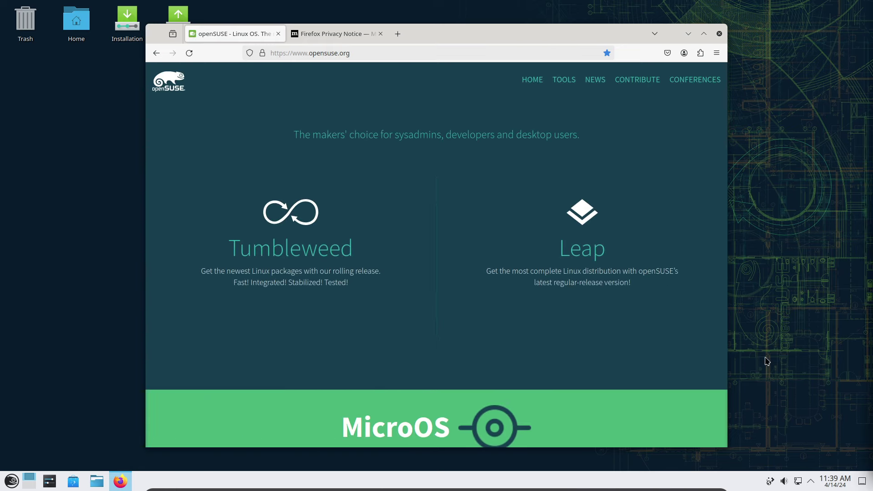
Maximize the Firefox window so opensuse.org fills the screen.
mouse_move(253, 248)
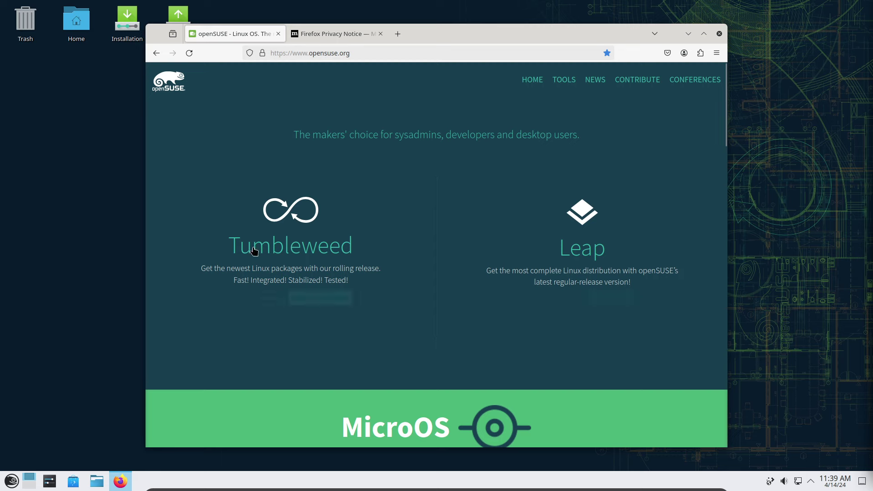
mouse_move(559, 269)
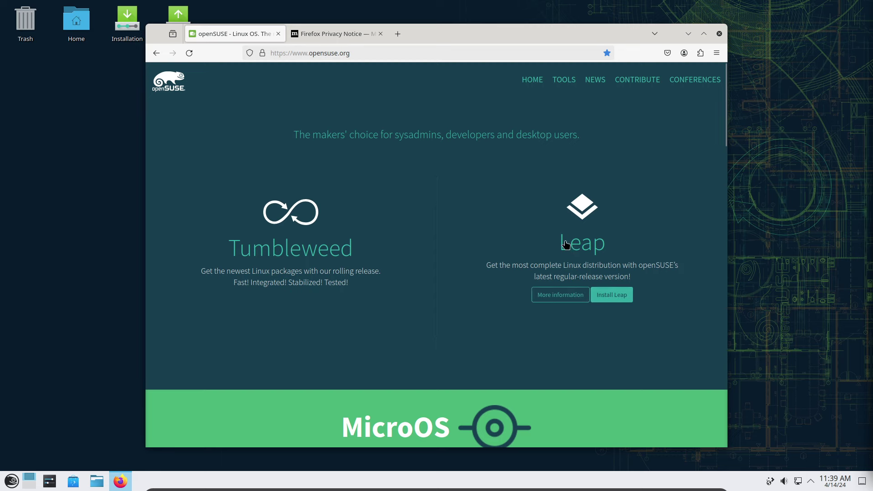
left_click(703, 34)
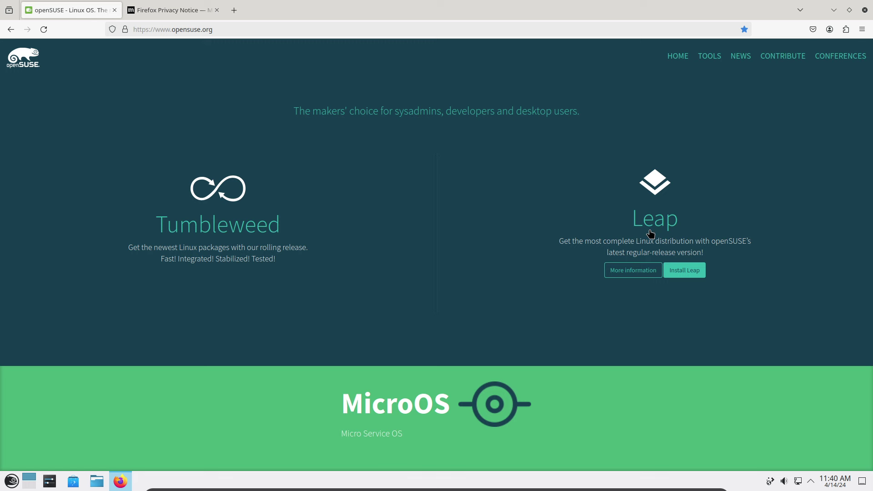
left_click(11, 481)
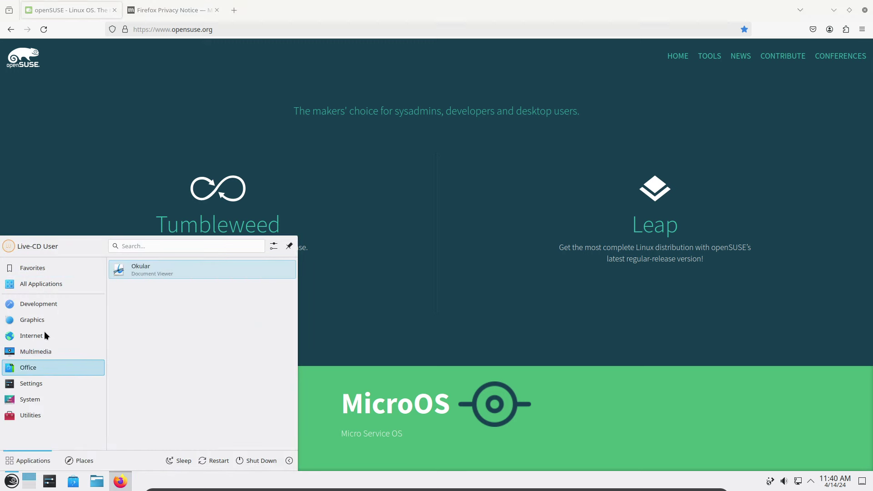
mouse_move(53, 306)
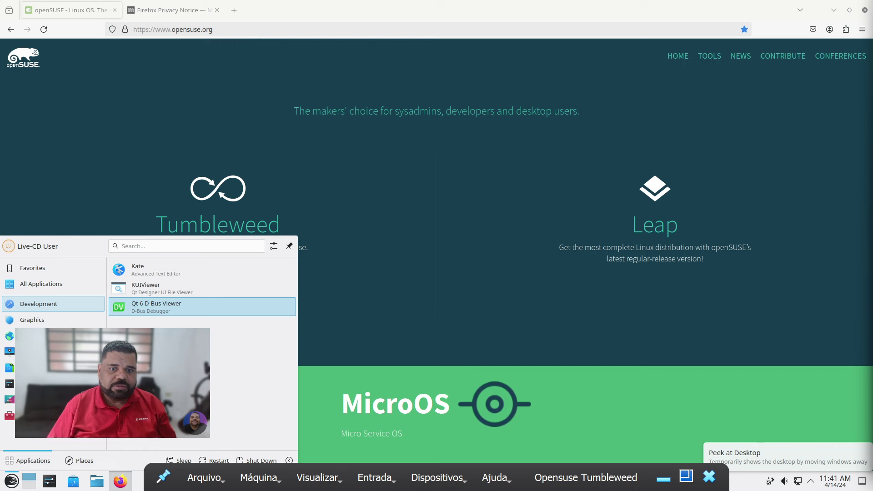
left_click(357, 367)
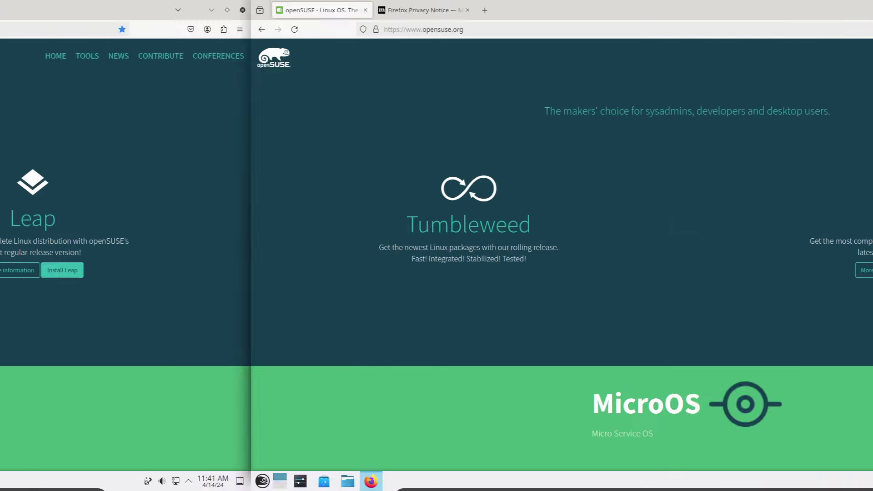
Expand the Tumbleweed block on opensuse.org and scroll through its power-user description.
mouse_move(121, 196)
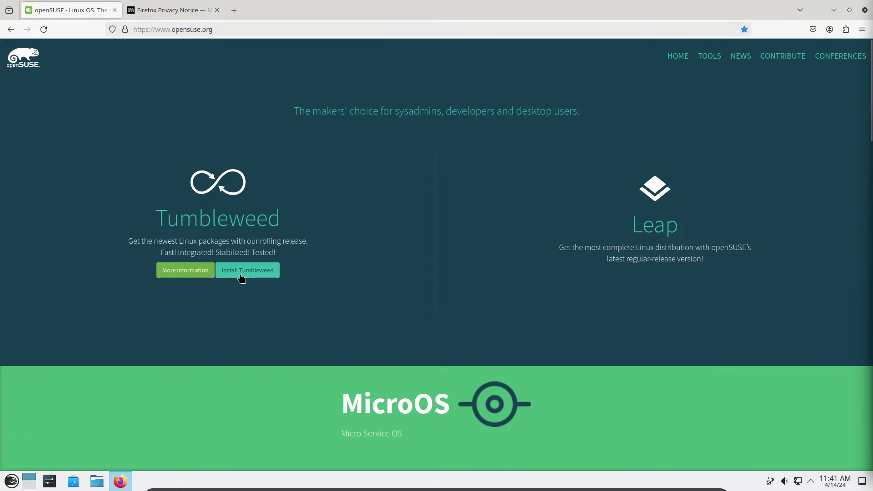
left_click(220, 206)
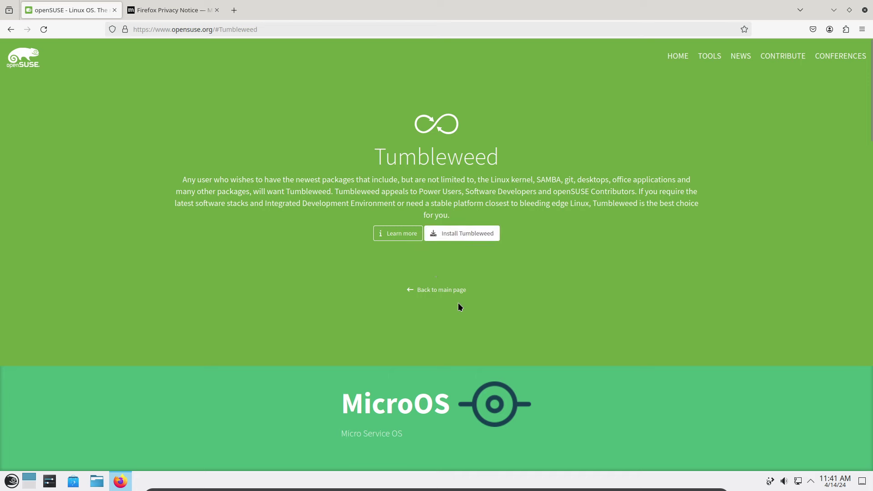
scroll(458, 302, "down", 3)
scroll(459, 302, "down", 3)
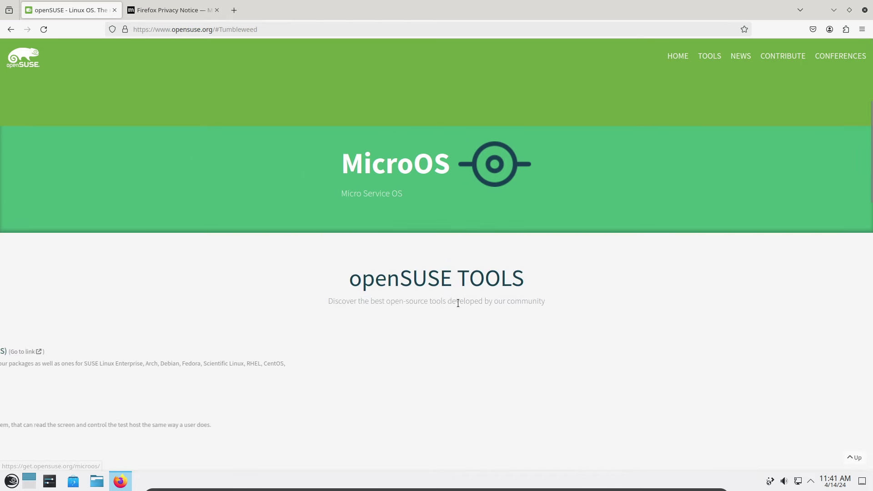
scroll(458, 302, "up", 6)
scroll(458, 304, "down", 15)
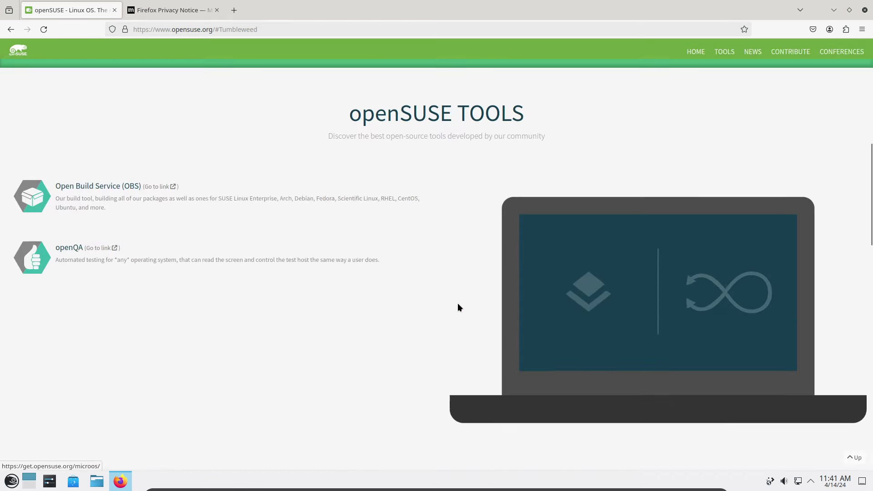
scroll(458, 304, "down", 10)
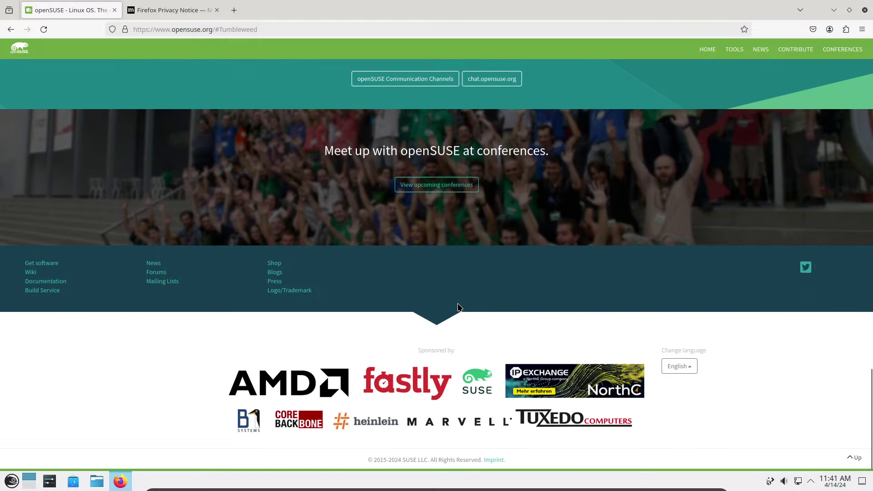
scroll(458, 303, "up", 7)
scroll(458, 304, "up", 15)
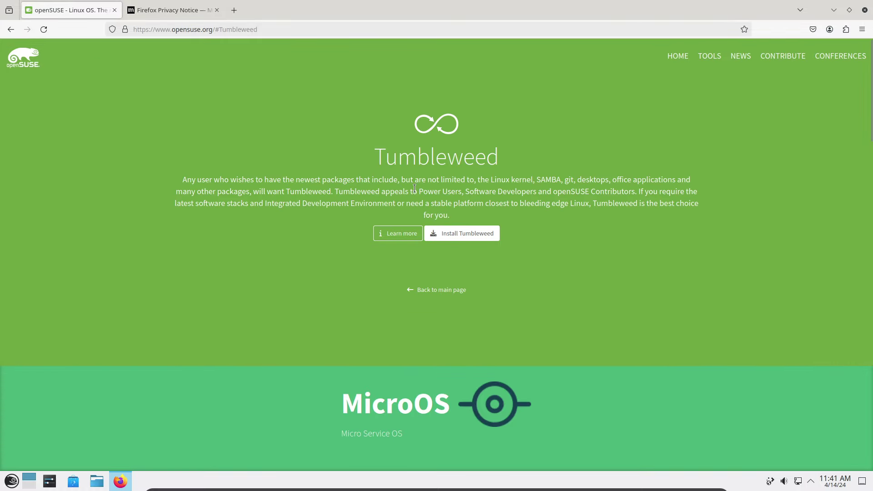
Open the get.opensuse.org Tumbleweed site in a new tab via Install Tumbleweed.
left_click(464, 233)
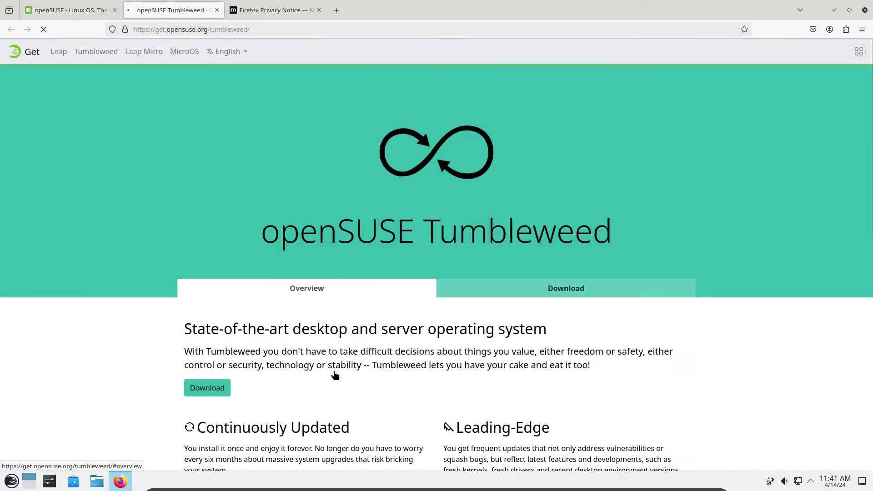
scroll(272, 347, "down", 10)
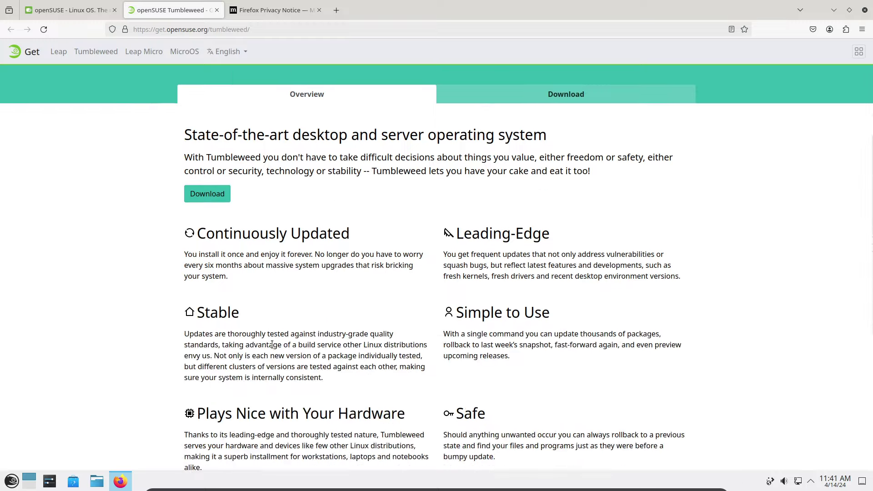
scroll(272, 345, "up", 10)
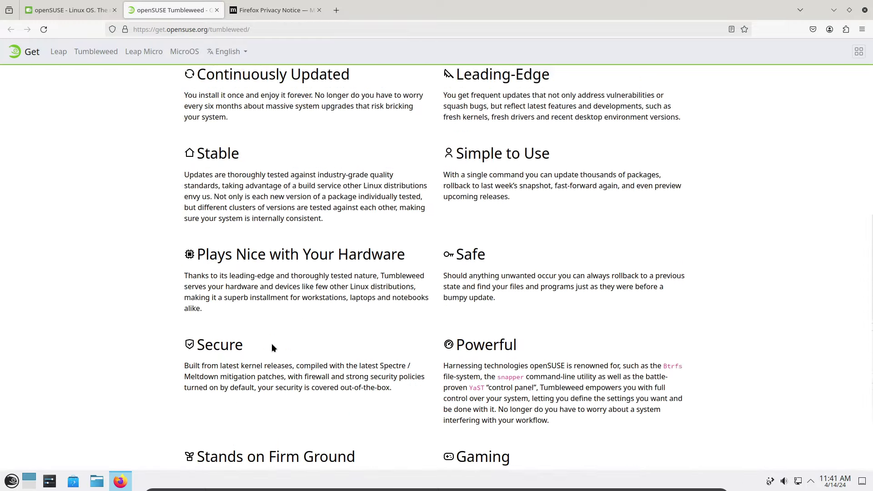
Show the Download list of Offline and Network images per architecture.
left_click(520, 292)
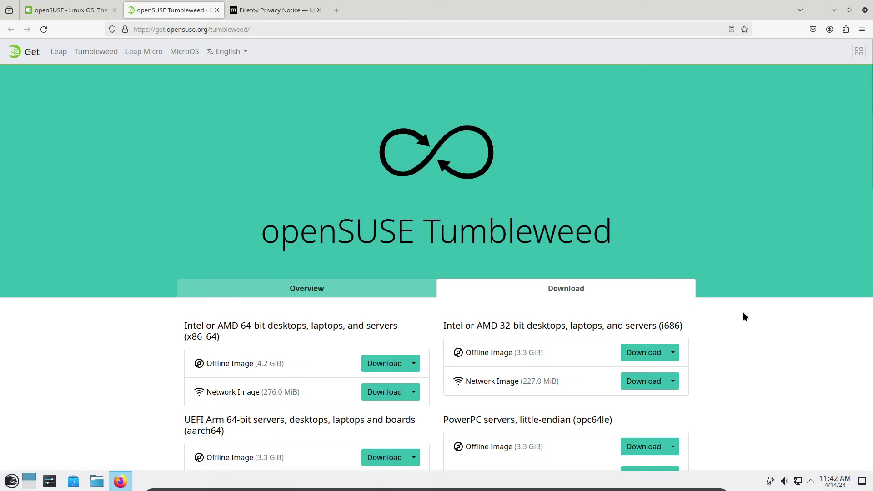
scroll(738, 312, "down", 3)
scroll(725, 316, "down", 12)
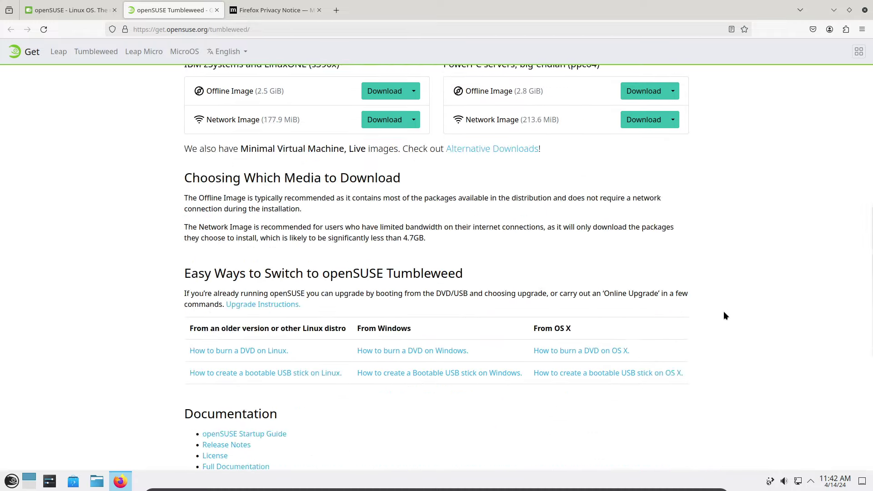
scroll(573, 314, "up", 2)
scroll(573, 314, "up", 4)
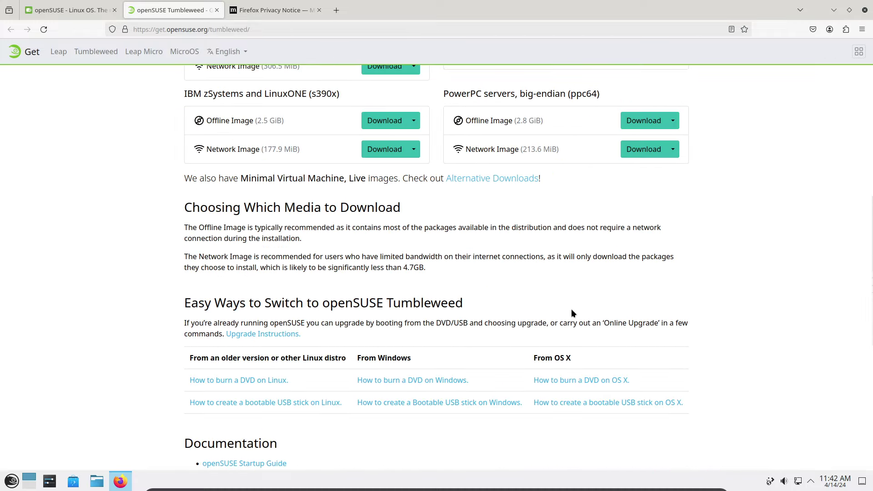
Browse the Alternative Downloads overlay of images, then close it.
left_click(470, 178)
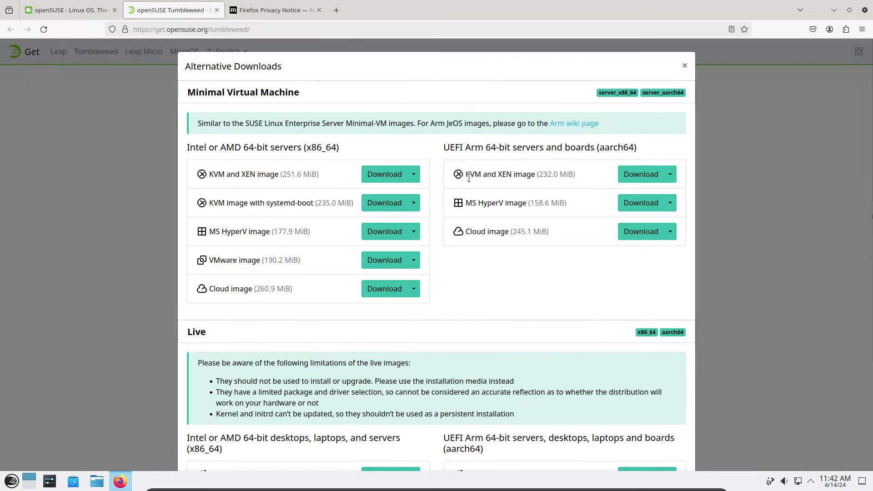
scroll(586, 387, "down", 3)
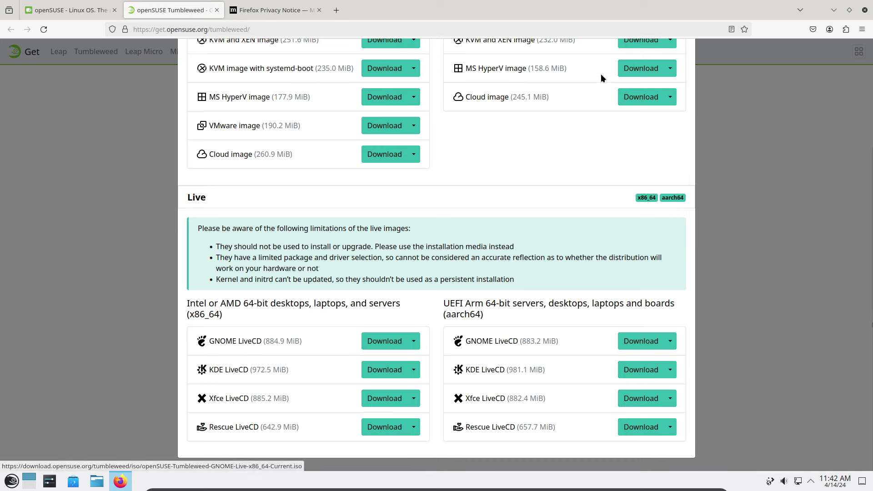
scroll(673, 236, "up", 3)
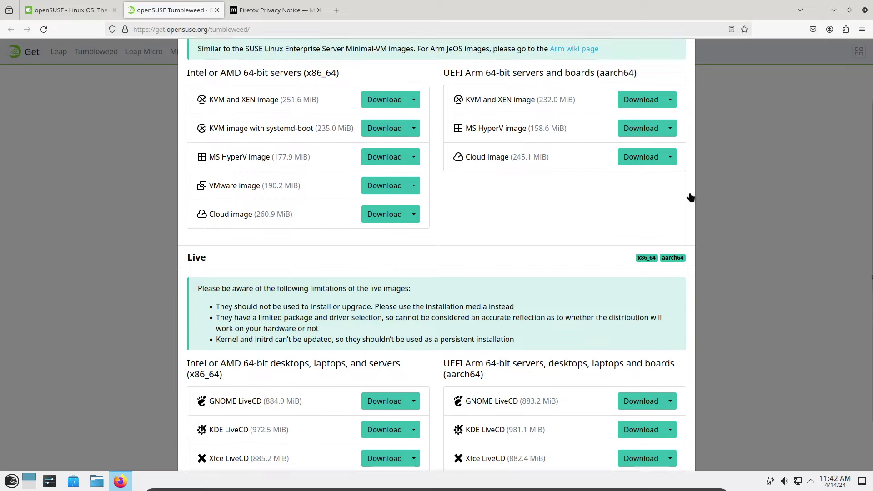
left_click(684, 60)
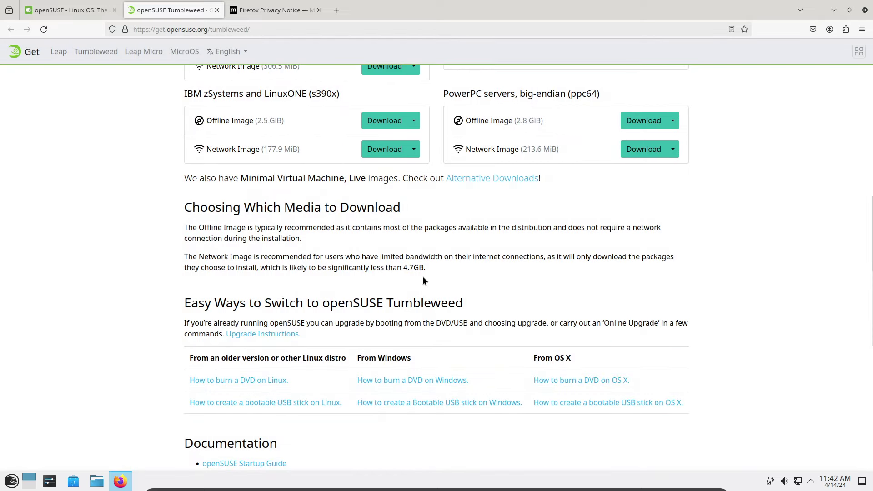
Return to the download list showing the x86_64 Offline (4.2 GiB) and Network (276.0 MiB) images.
scroll(422, 277, "up", 10)
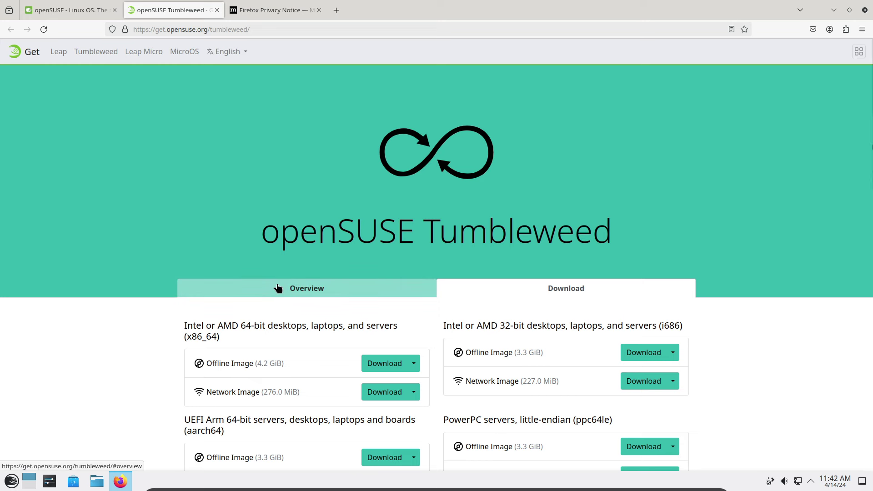
left_click(313, 289)
left_click(534, 287)
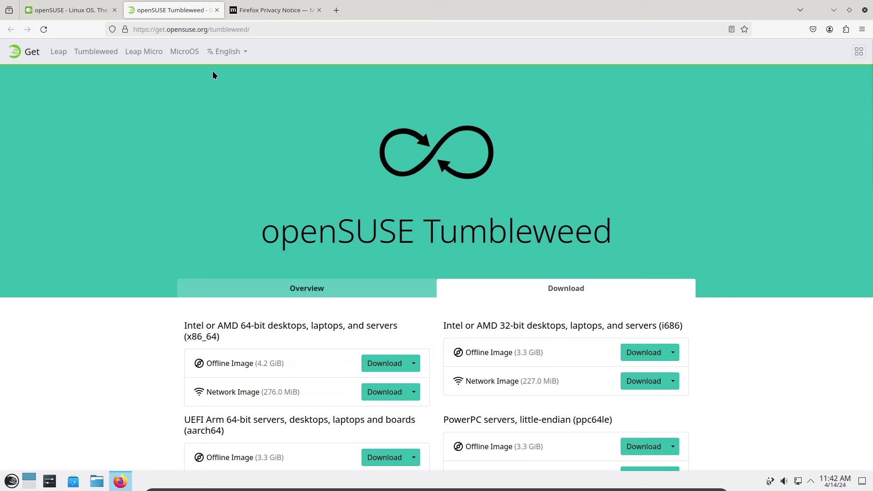
Close Firefox, start Konsole, and run uname -r, which reports 6.8.5-1-default.
left_click(865, 10)
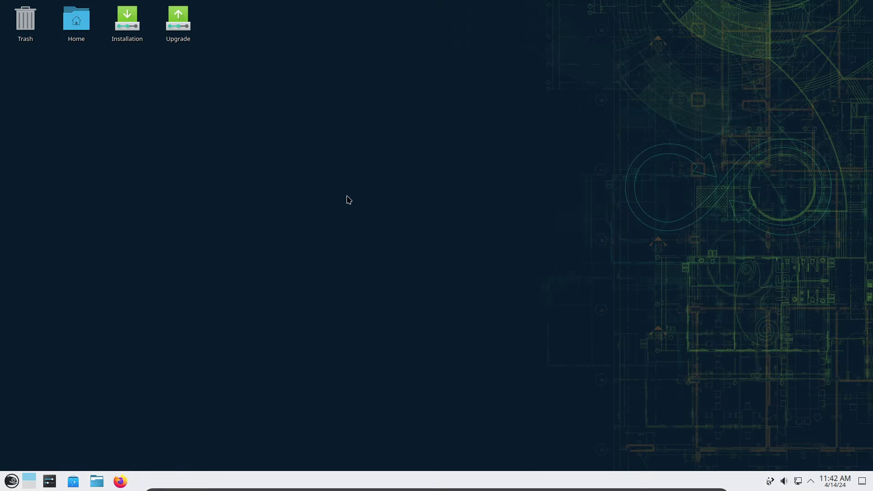
left_click(10, 482)
left_click(144, 332)
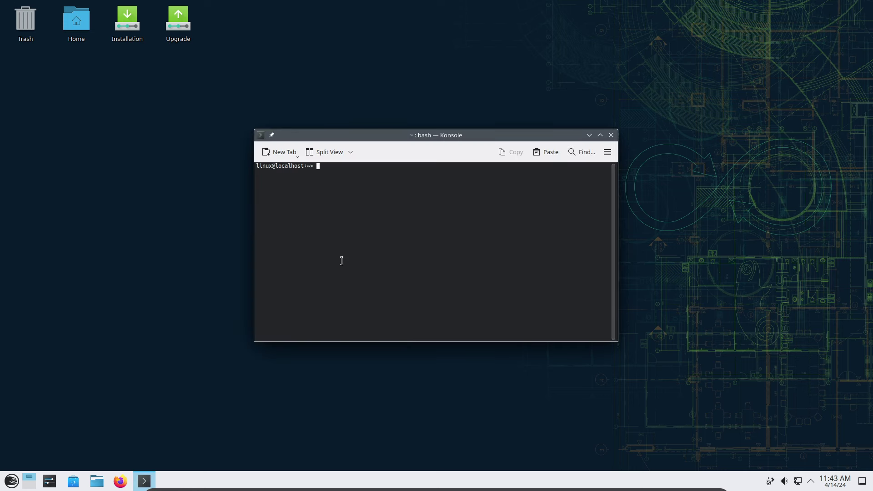
type("uname -r")
key("Return")
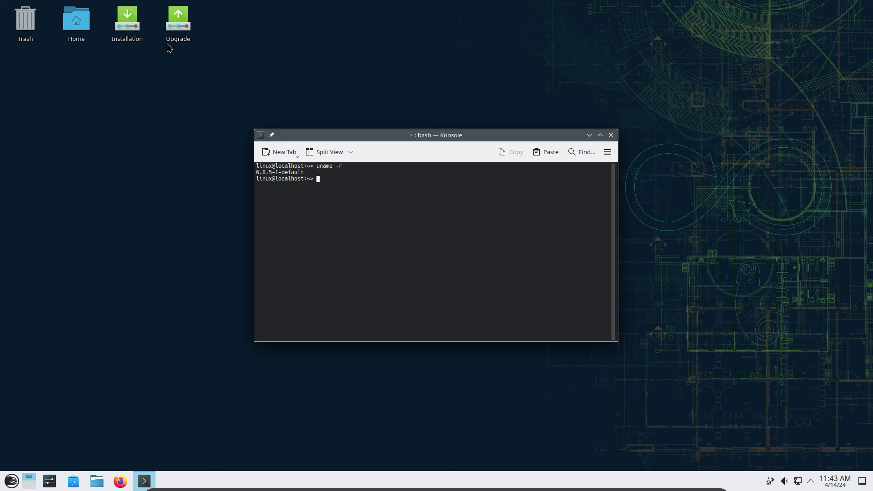
left_click(11, 481)
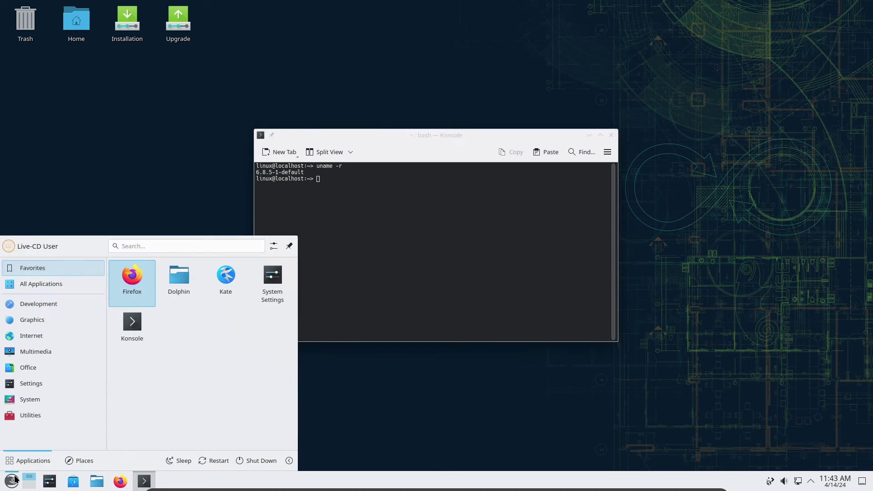
type("about")
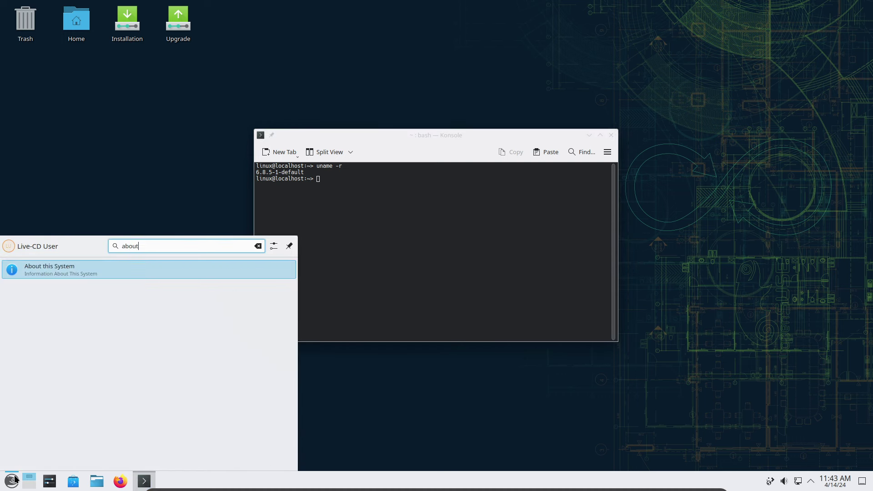
left_click(59, 273)
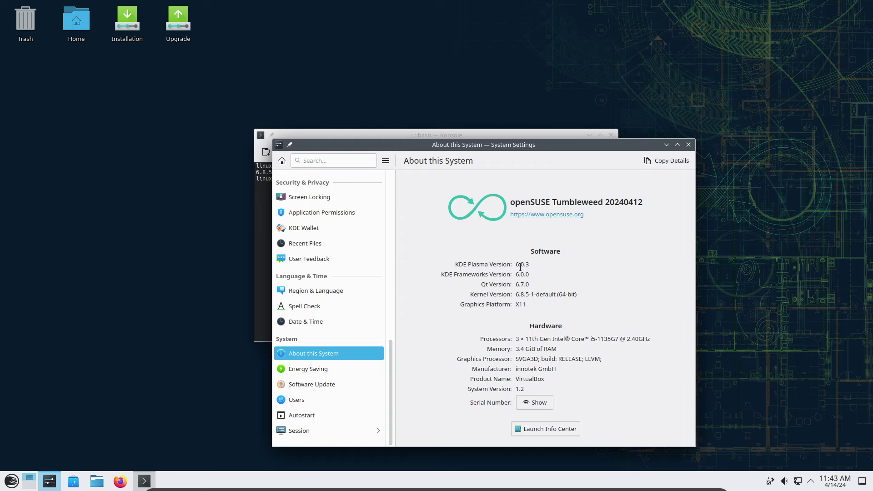
left_click(688, 144)
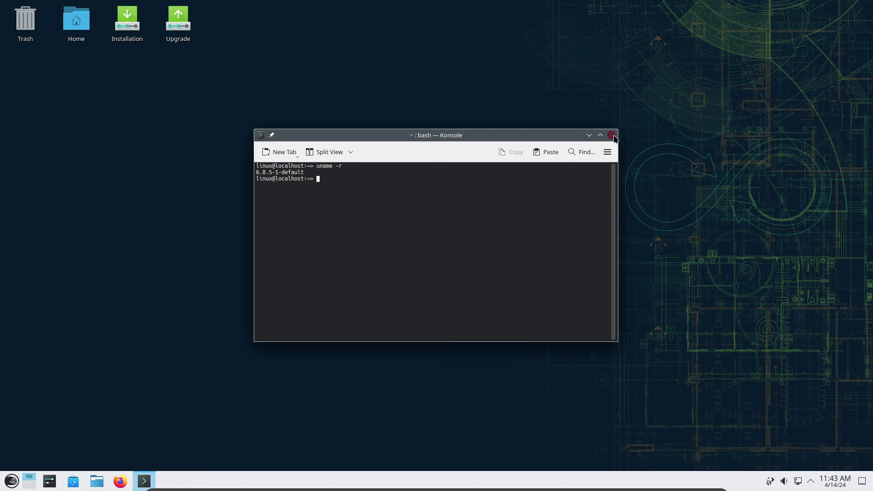
Close Konsole, launch the Installation desktop icon, and maximize the YaST2 installer window.
left_click(611, 135)
double_click(132, 25)
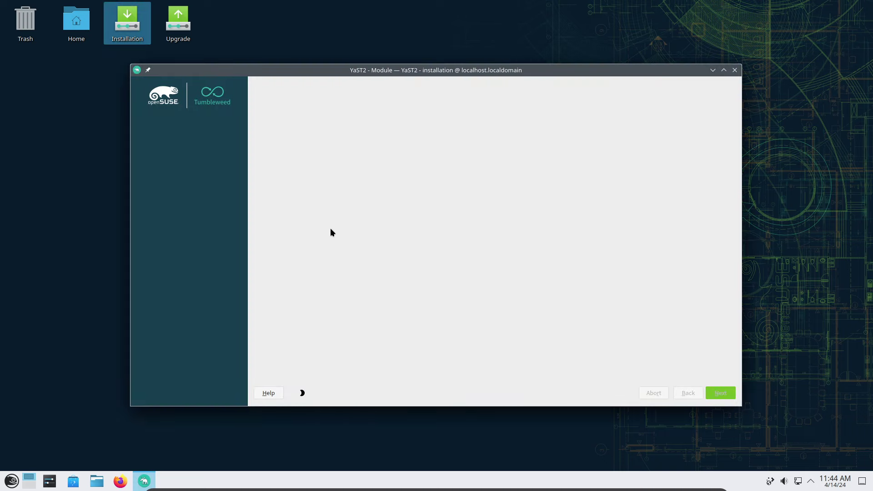
left_click(723, 70)
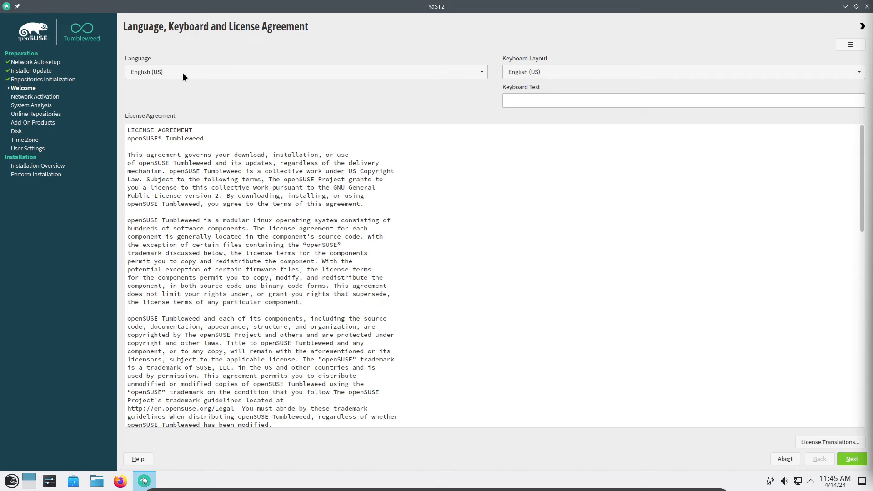
Choose Portuguese (Brazilian), test the keyboard with 'ççç', and accept the license.
left_click(182, 74)
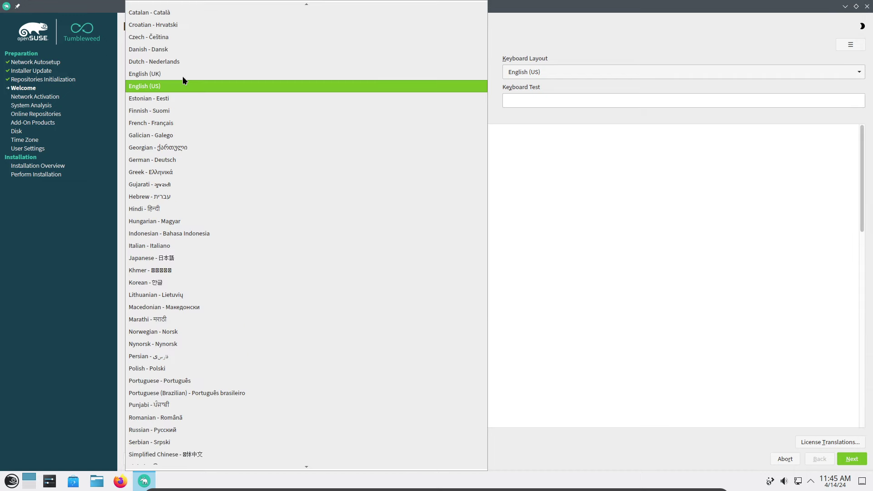
left_click(189, 393)
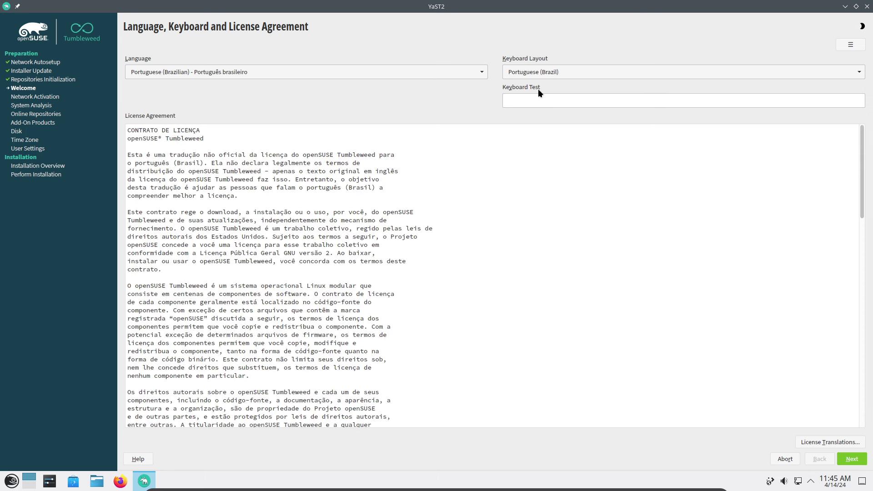
type("ççç")
left_click_drag(861, 180, 865, 431)
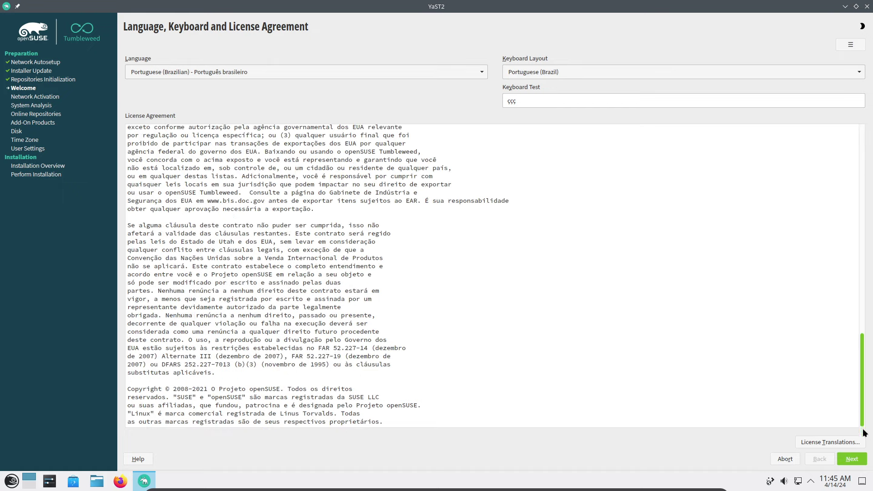
left_click(853, 459)
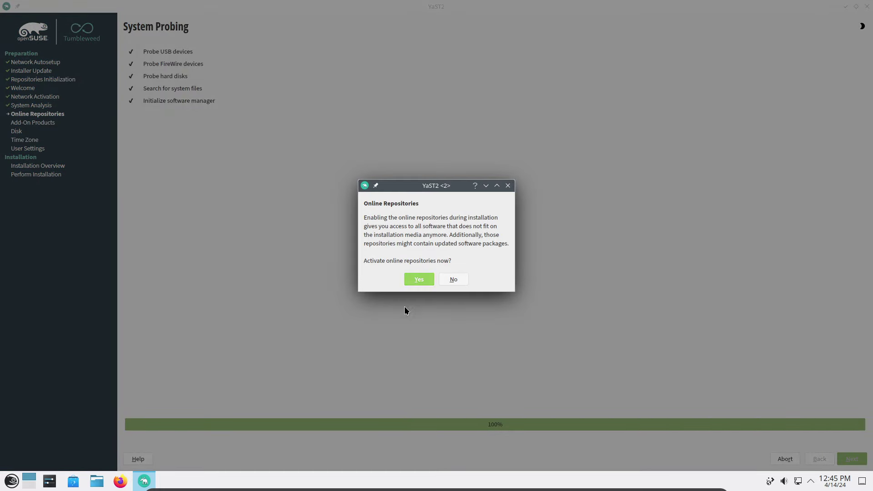
Answer Yes to activate the online update, OSS and Non-OSS repositories.
left_click(415, 284)
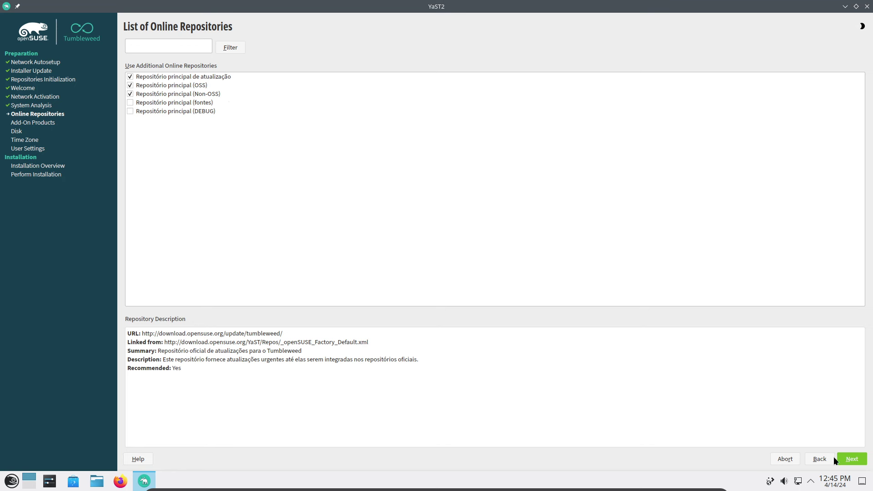
Accept the online repository list to get the suggested partitioning for /dev/sda.
left_click(849, 458)
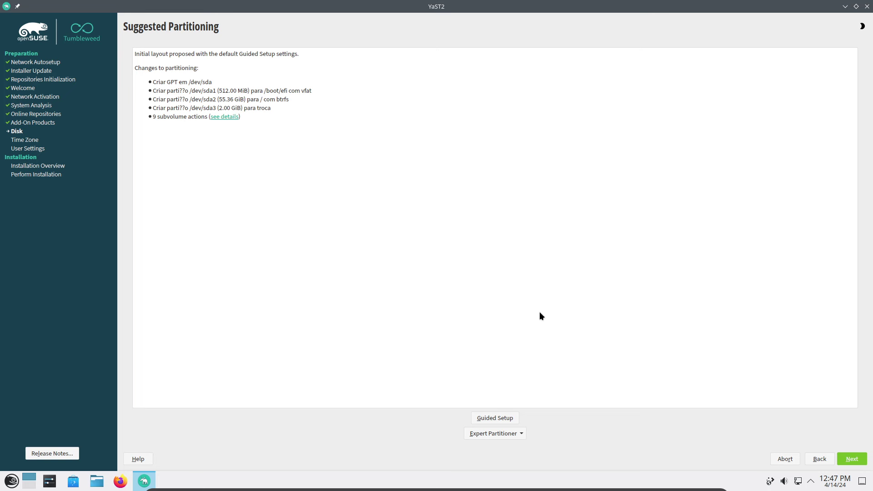
Accept the suggested GPT partitioning and the Brazil, Sao Paulo time zone.
left_click(852, 459)
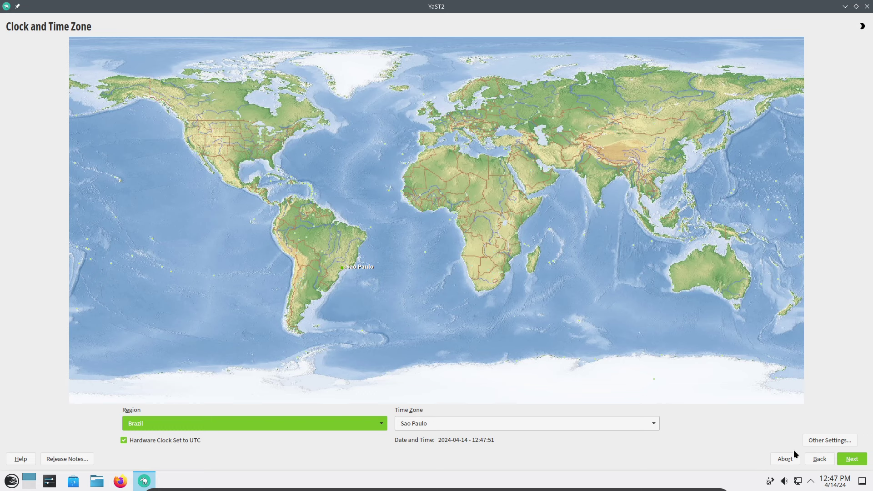
left_click(852, 460)
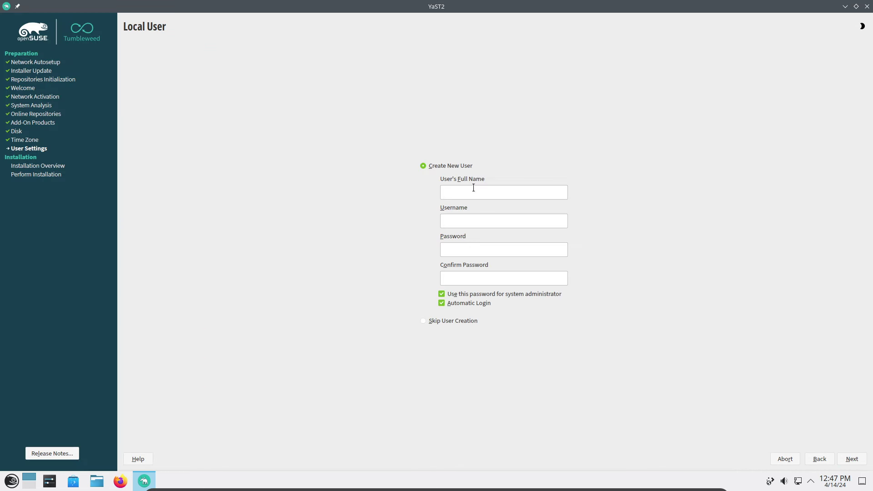
Create a local user with the user's full name and a password, automatic login off, keeping the weak password.
type("Juliano Ramos")
key("Tab")
key("Tab")
type("••••••••••••••")
left_click(442, 303)
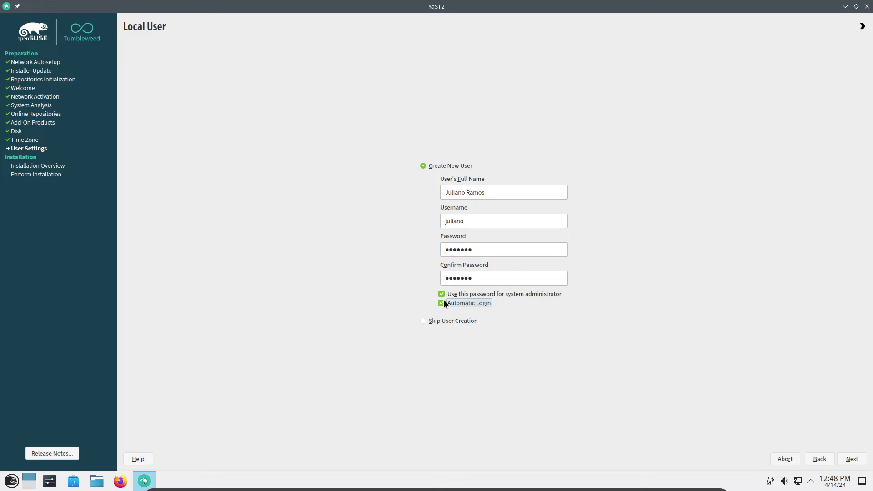
left_click(852, 459)
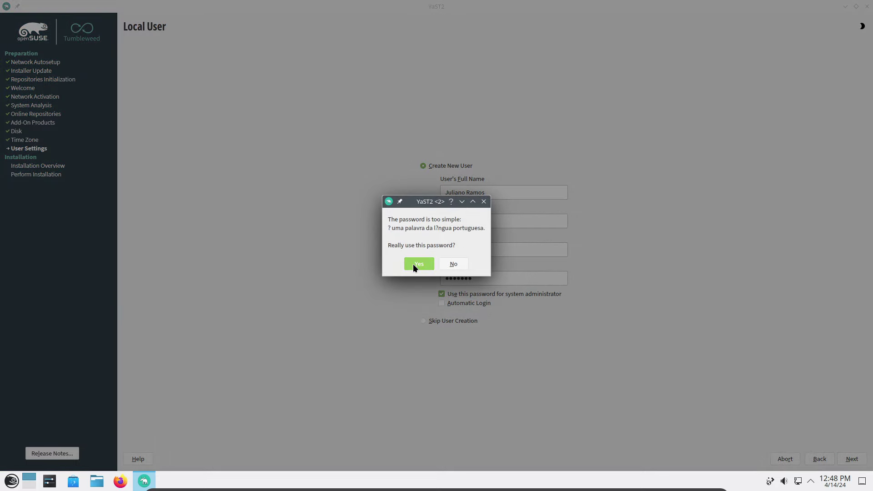
left_click(413, 264)
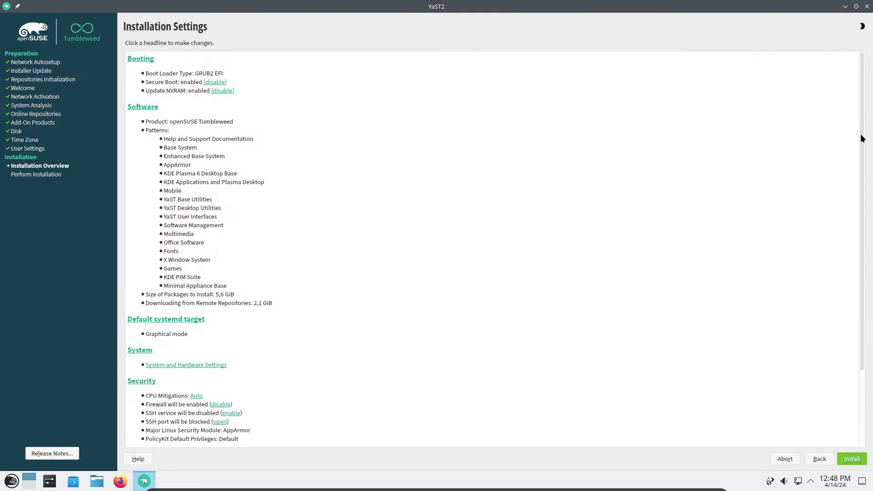
Deselect the Games software pattern, then start the installation from the settings summary.
left_click_drag(862, 140, 858, 296)
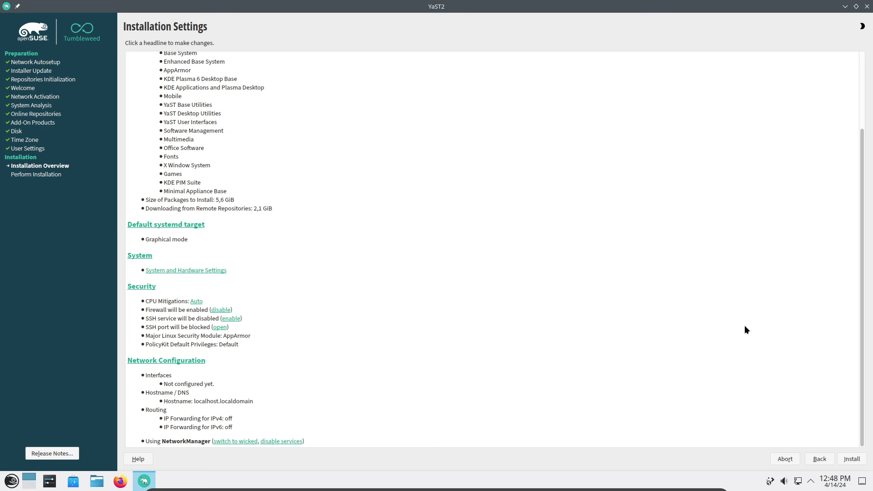
left_click_drag(859, 268, 864, 160)
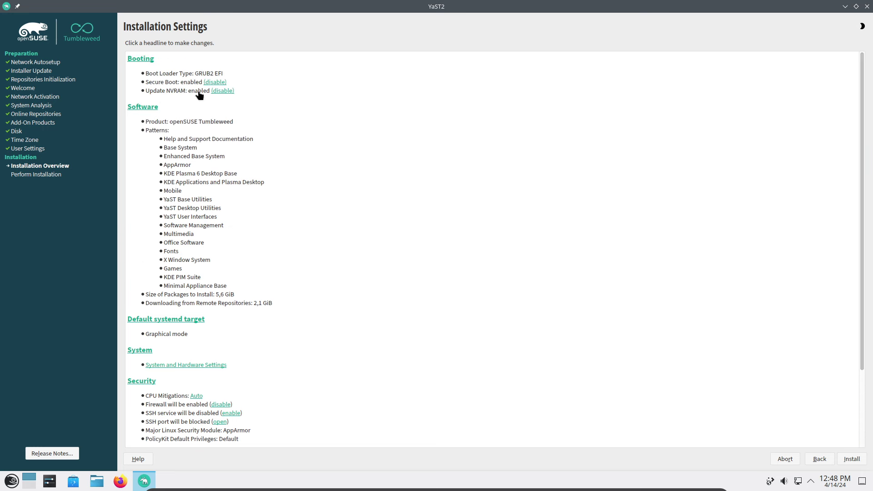
left_click(148, 109)
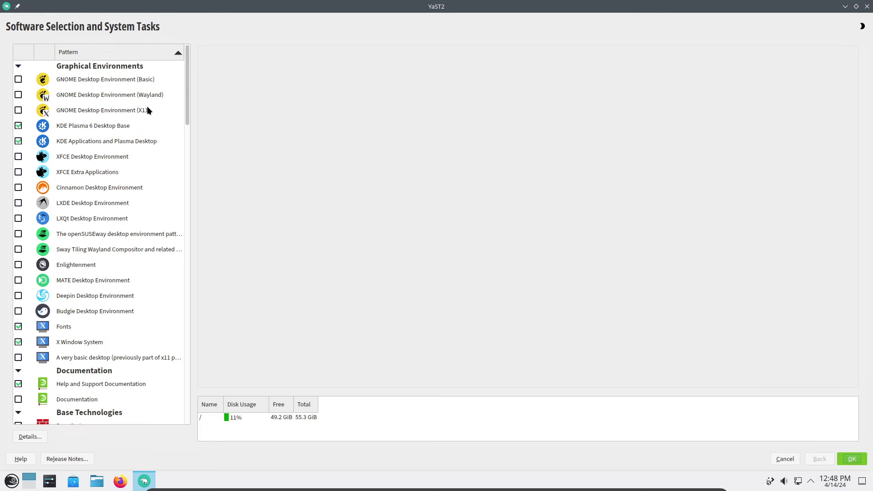
left_click_drag(187, 66, 169, 156)
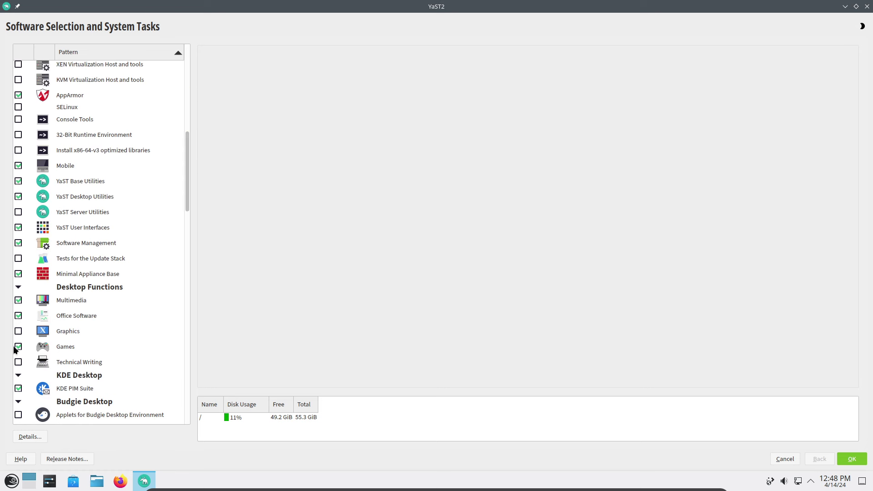
left_click(14, 347)
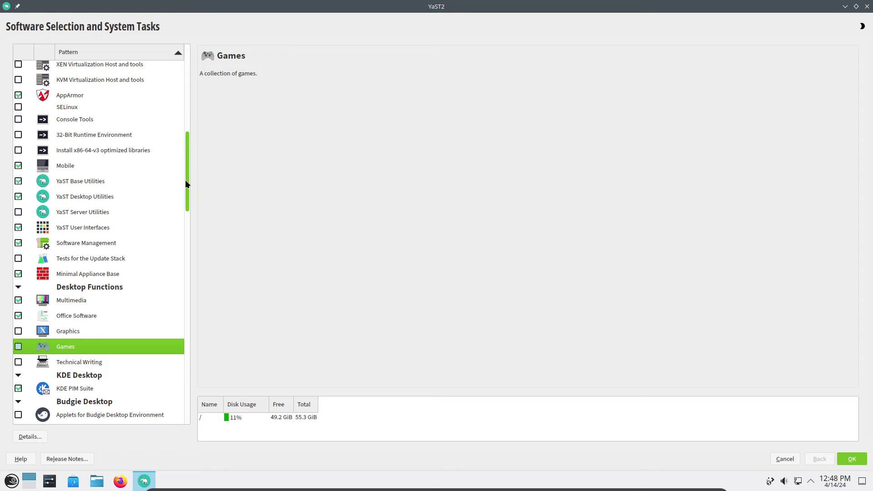
left_click_drag(185, 181, 185, 232)
scroll(200, 307, "down", 5)
scroll(170, 160, "up", 20)
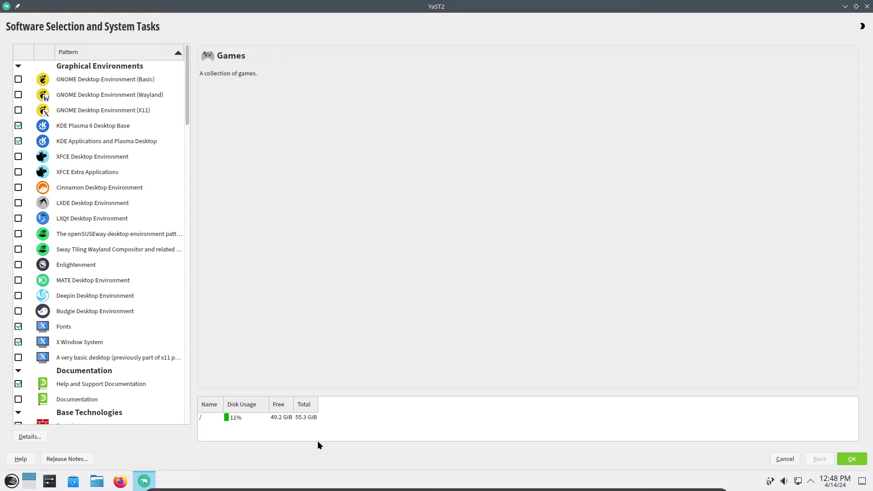
left_click(842, 457)
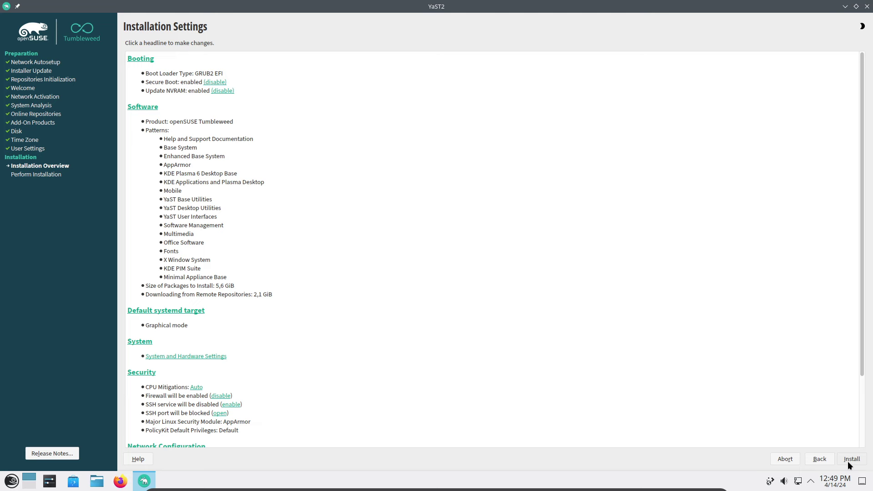
left_click(848, 459)
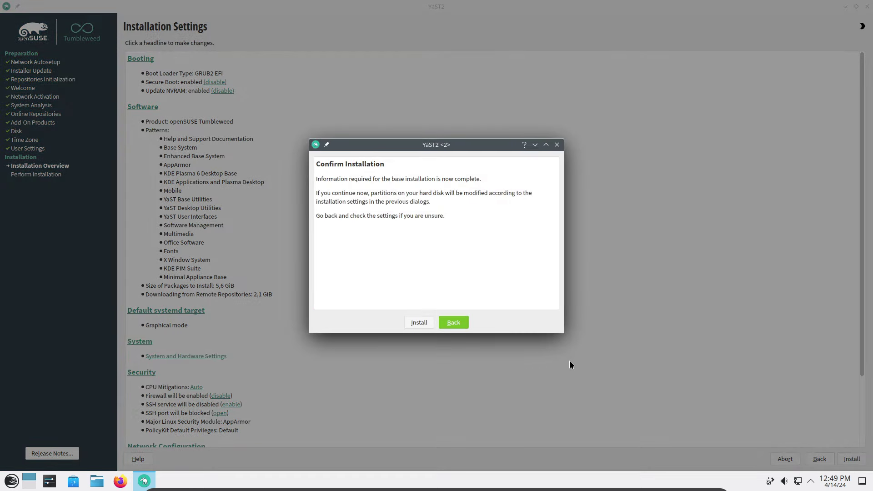
Confirm the disk partition changes and begin installing openSUSE Tumbleweed.
left_click(407, 326)
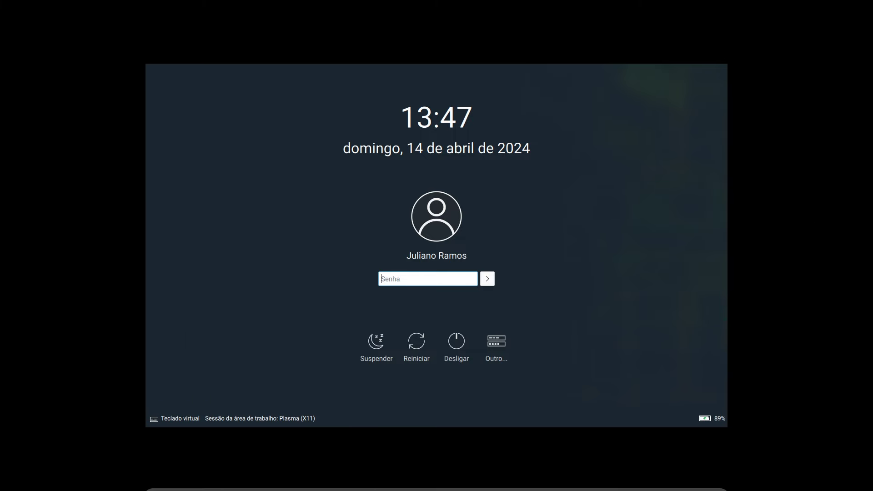
Log into the Plasma (X11) session with the user's password in the Senha field.
type("*******")
key("Return")
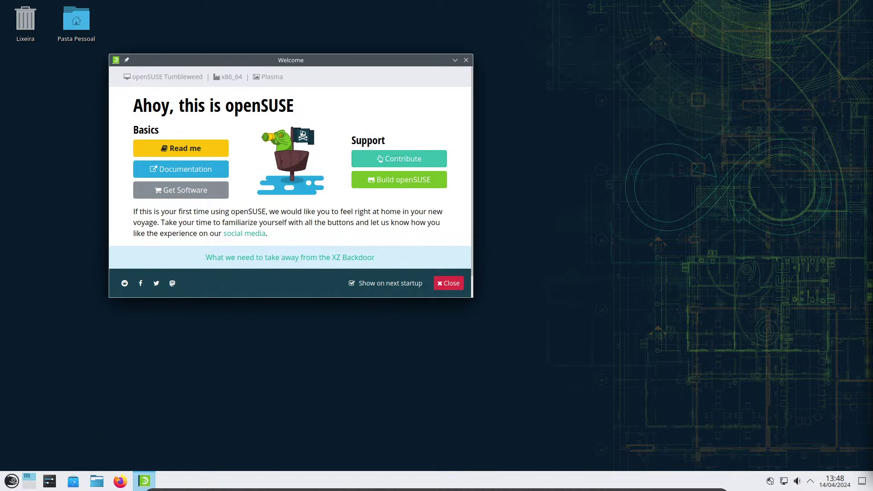
Center the openSUSE Welcome window, untick 'Show on next startup' and close it.
left_click_drag(296, 55, 411, 94)
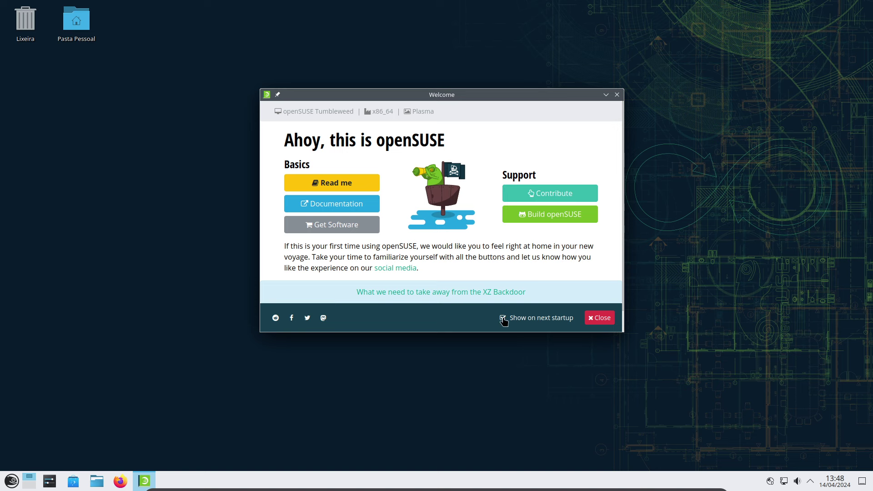
left_click(503, 318)
left_click(601, 318)
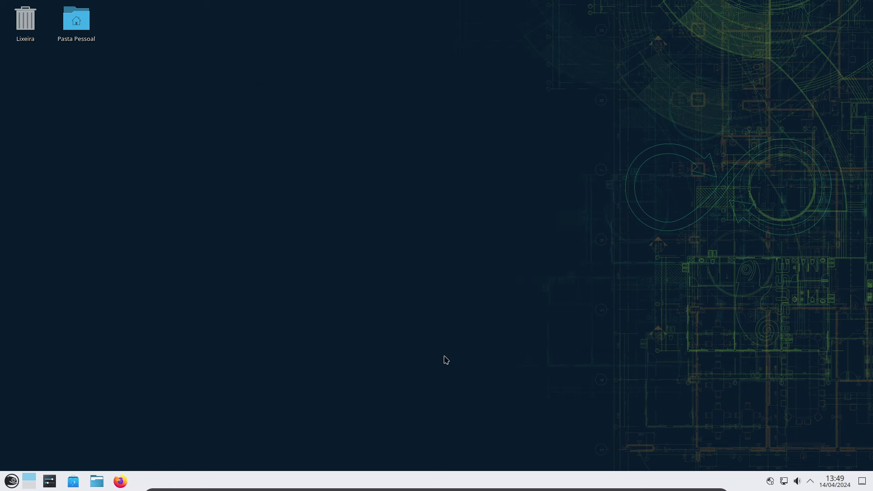
Browse the Kickoff launcher, then launch System Settings from the taskbar.
left_click(11, 481)
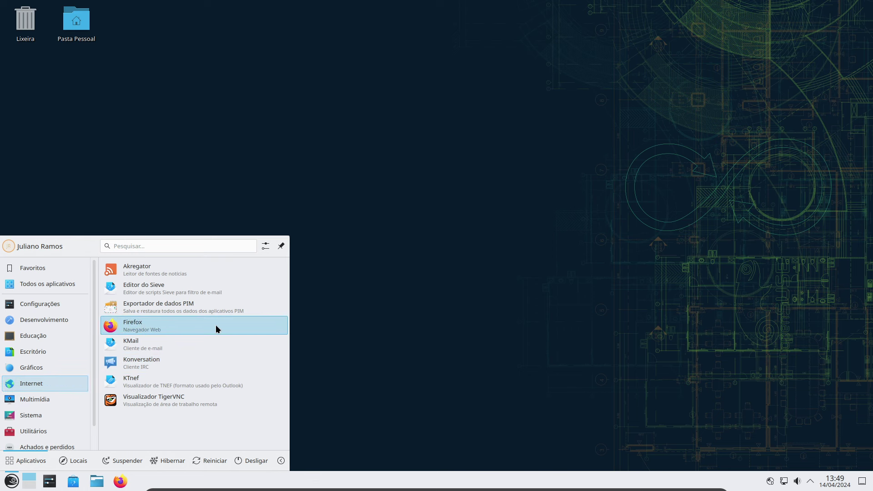
left_click(444, 390)
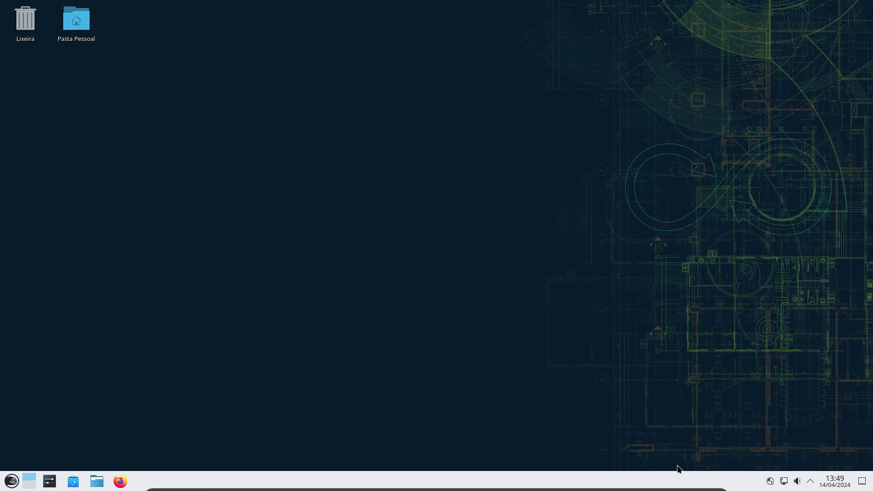
left_click(49, 482)
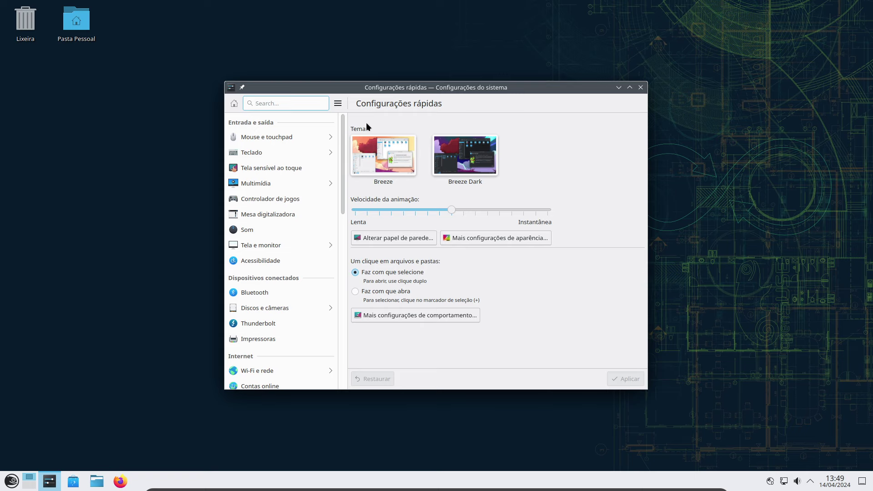
Apply the Breeze Dark global theme with its desktop and window layout, then close System Settings.
left_click(515, 233)
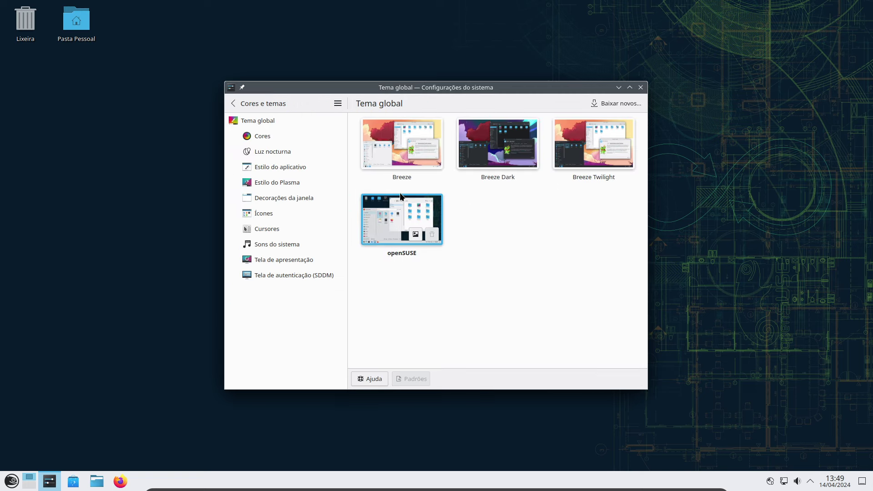
left_click(494, 156)
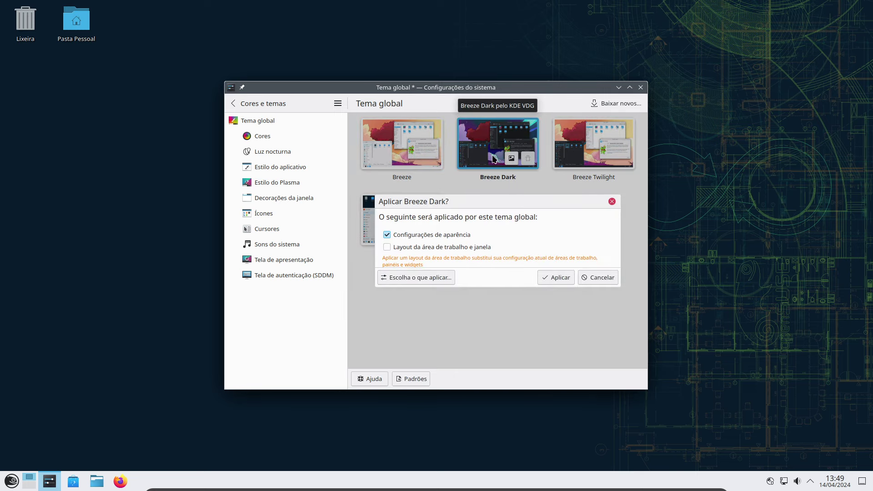
left_click(387, 247)
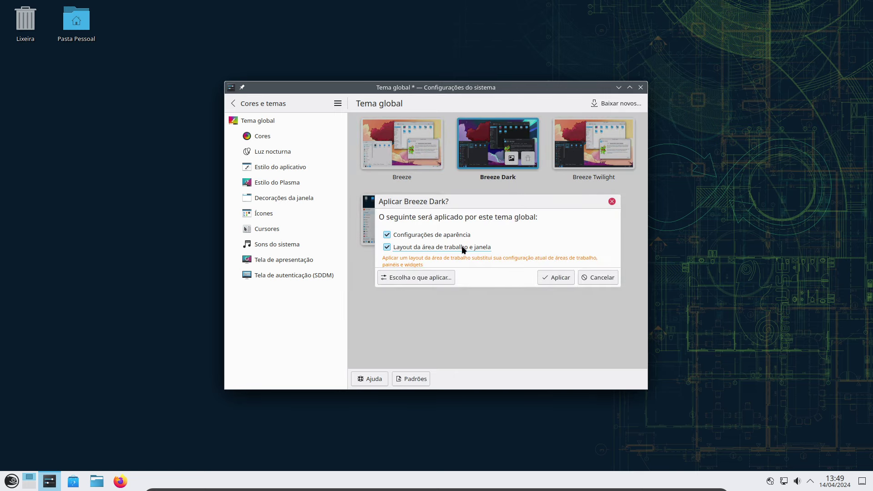
left_click(560, 276)
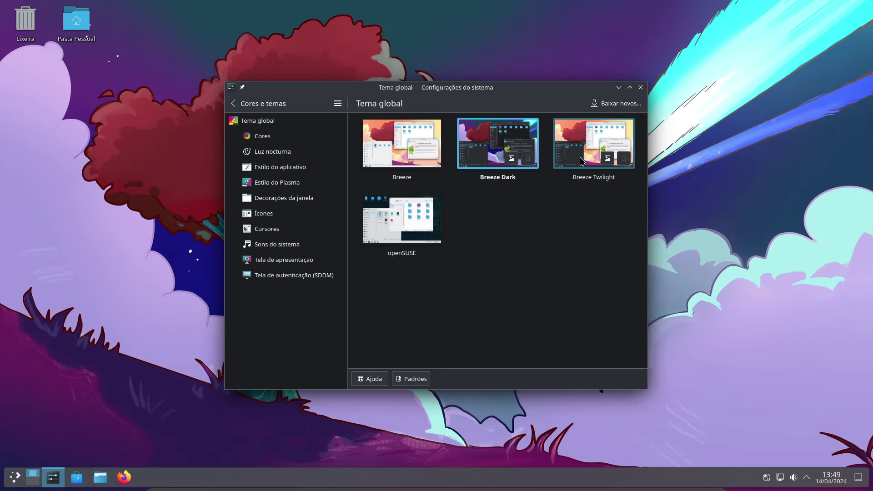
left_click(640, 88)
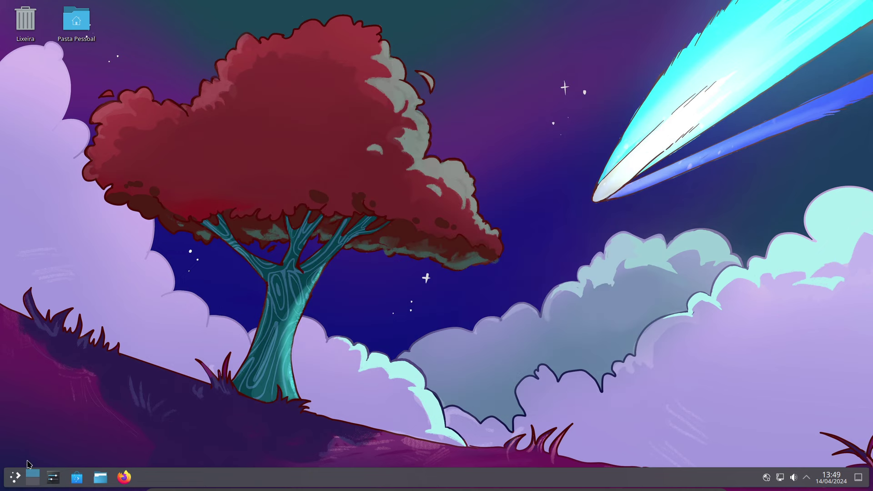
Reopen System Settings from the taskbar after checking the Kickoff launcher.
left_click(15, 478)
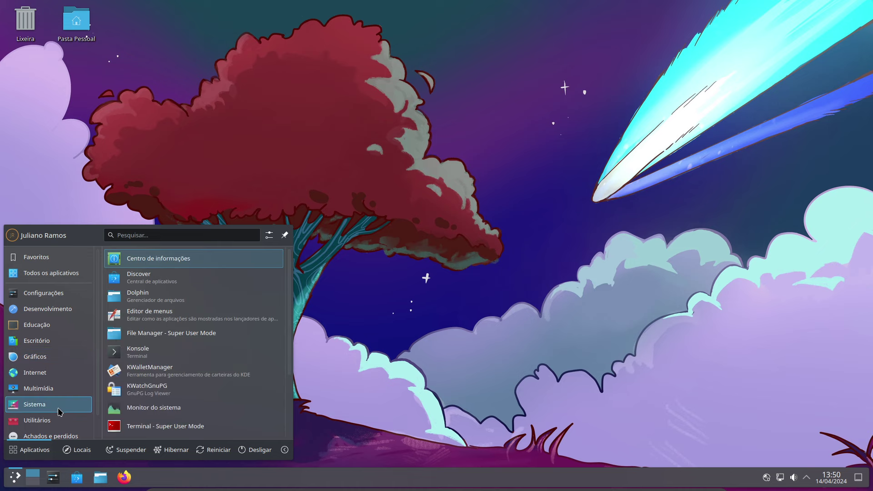
left_click(55, 478)
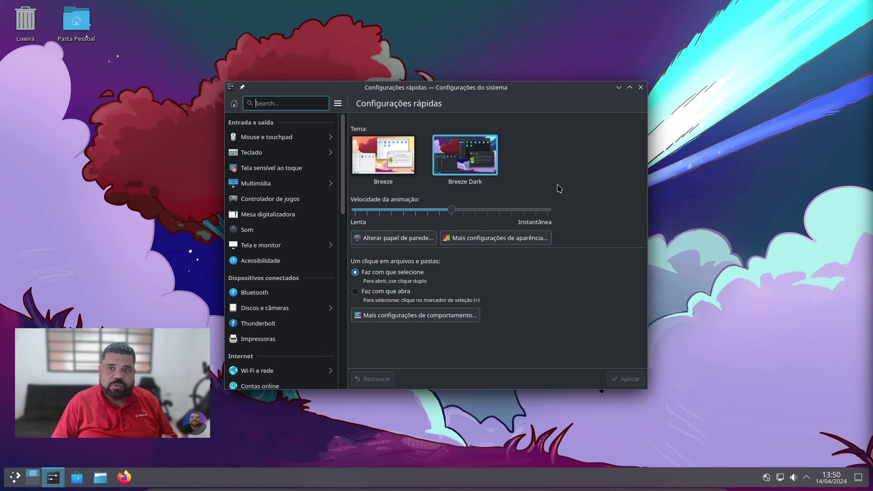
Apply the light Breeze global theme, check the appearance settings, and close System Settings.
left_click(388, 163)
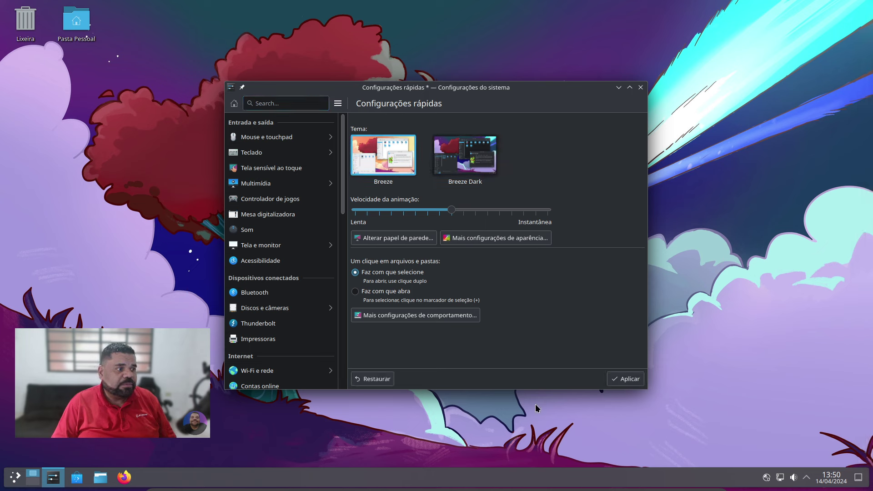
left_click(630, 379)
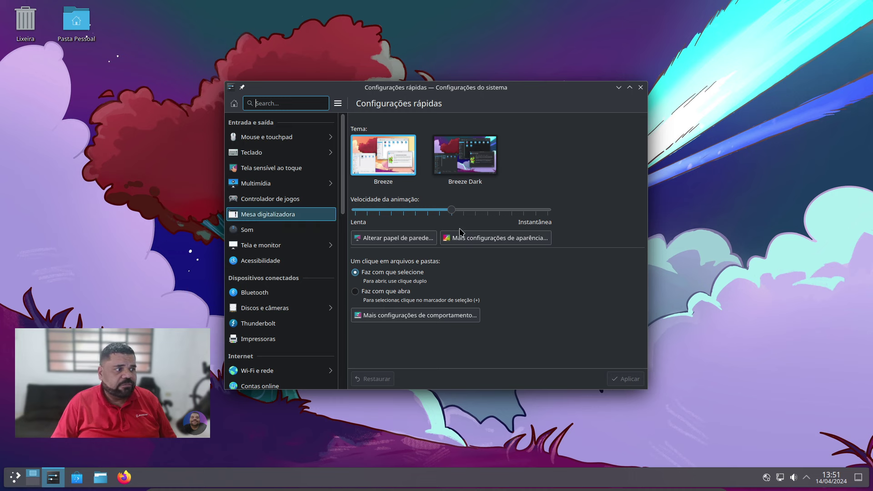
left_click(481, 243)
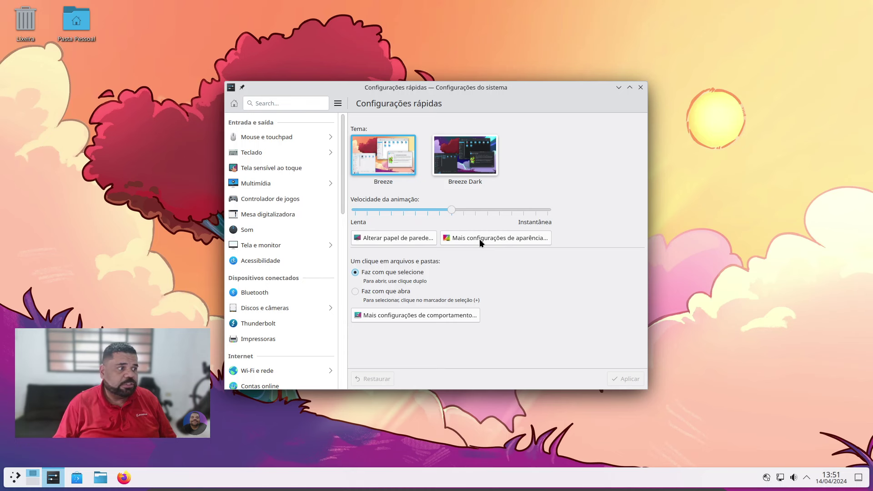
left_click(479, 239)
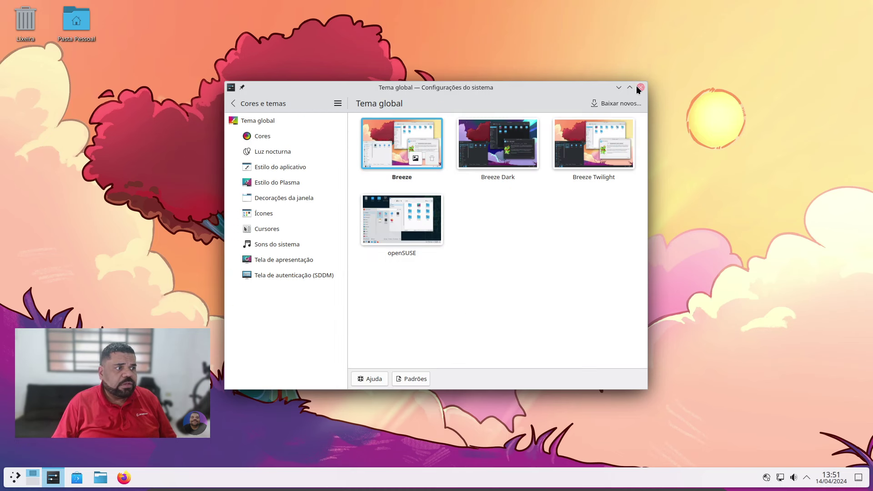
left_click(638, 88)
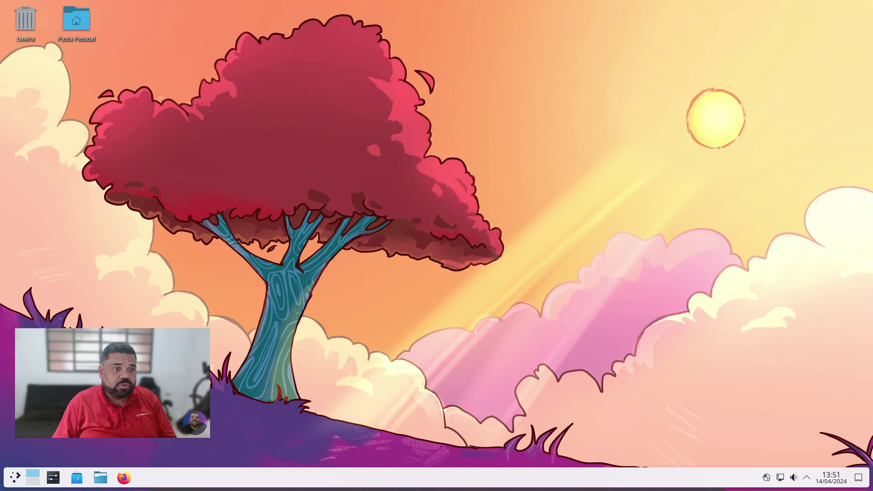
Open the Kickoff launcher and browse the Desenvolvimento and other app categories with the arrow keys.
left_click(15, 477)
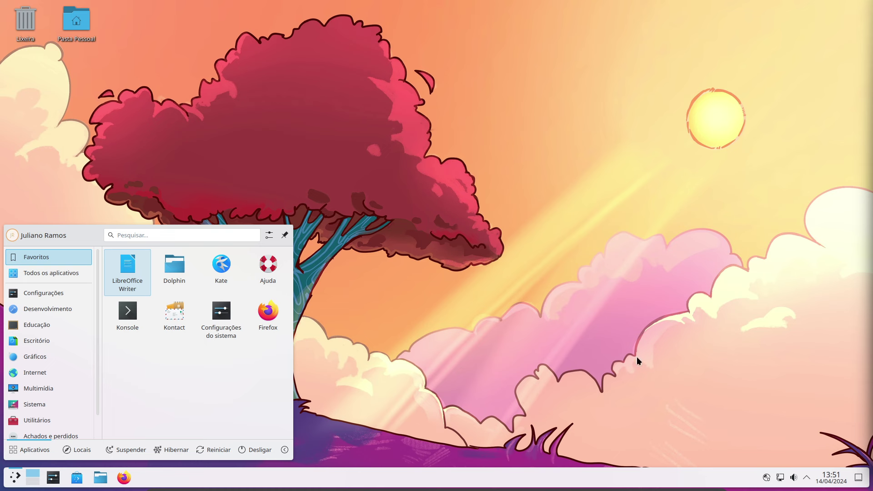
key("Left")
key("Down")
key("Down")
key("Down")
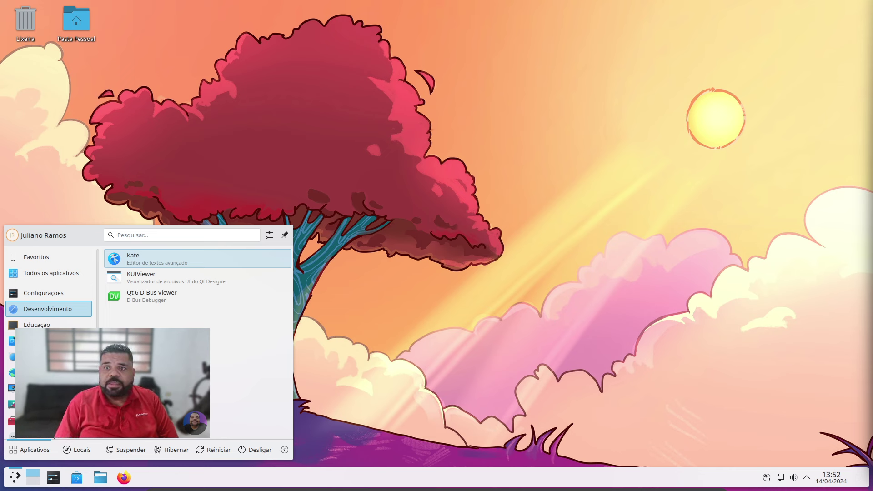
mouse_move(46, 341)
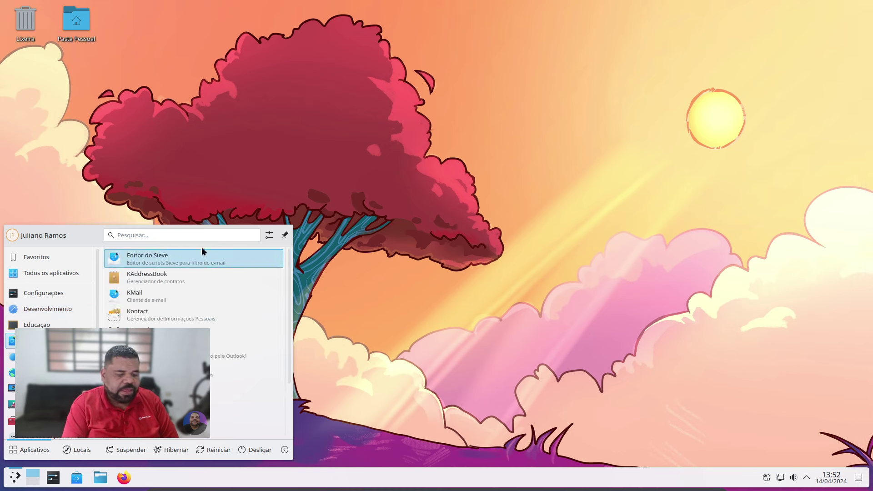
Launch YaST from the 'yast' Kickoff search, authenticate with the root password, and maximise it.
type("yast")
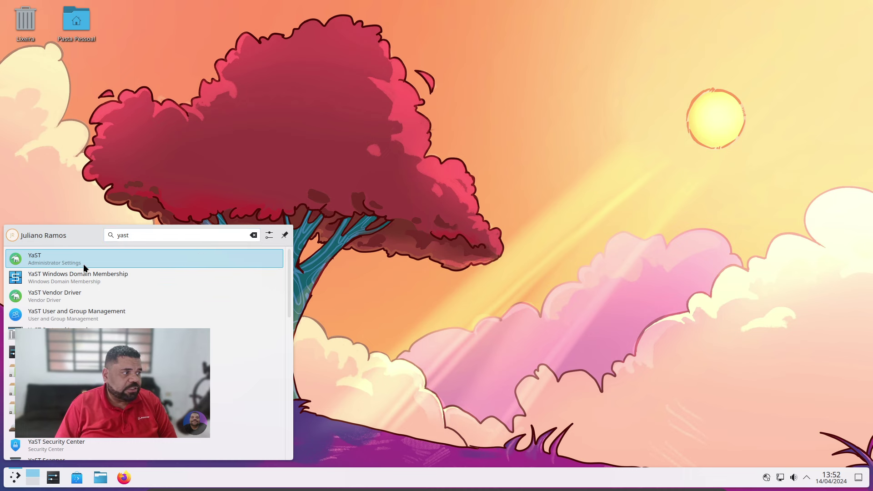
left_click(84, 264)
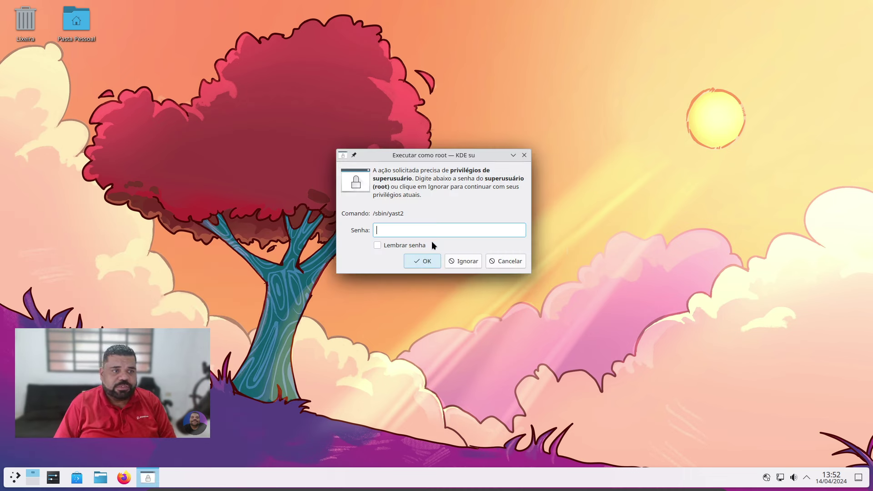
type("********")
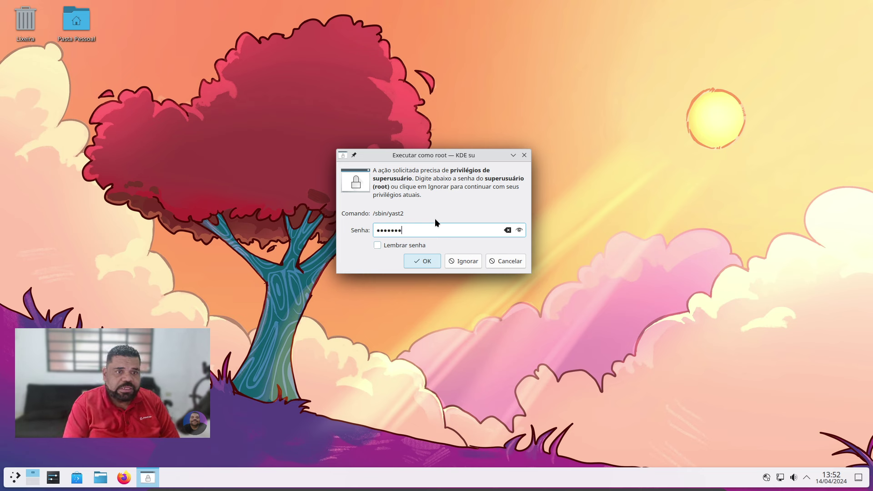
key("Return")
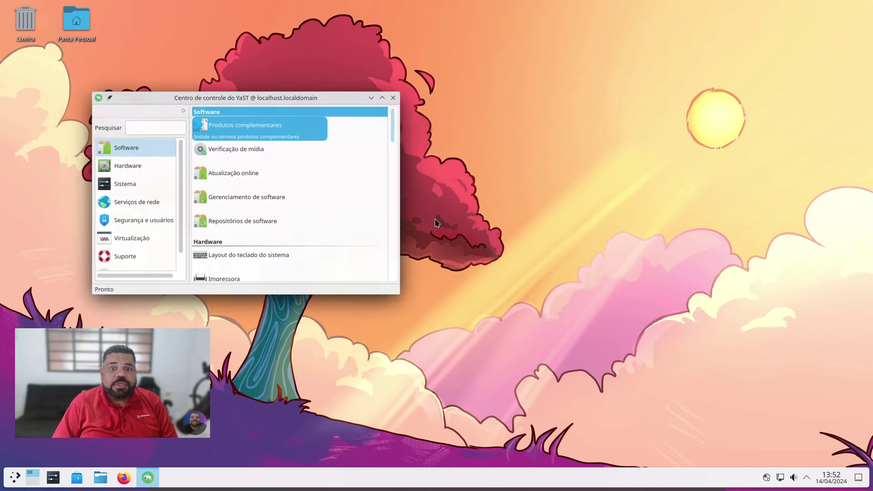
left_click(382, 95)
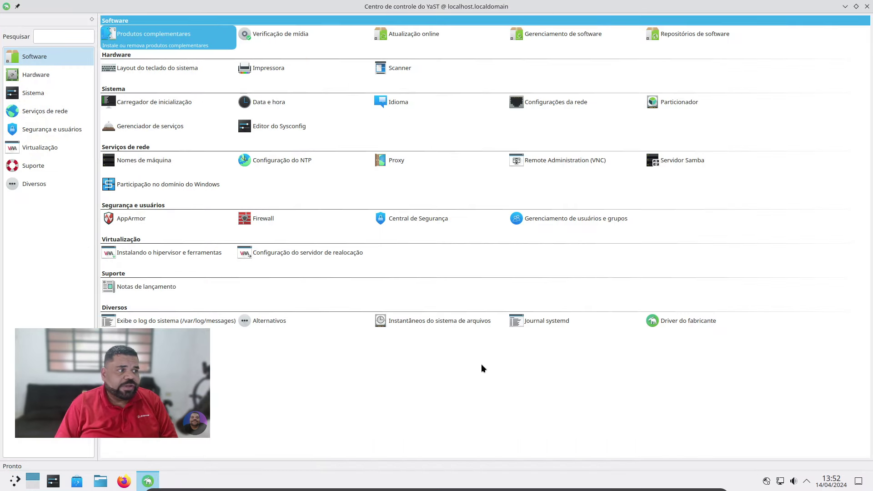